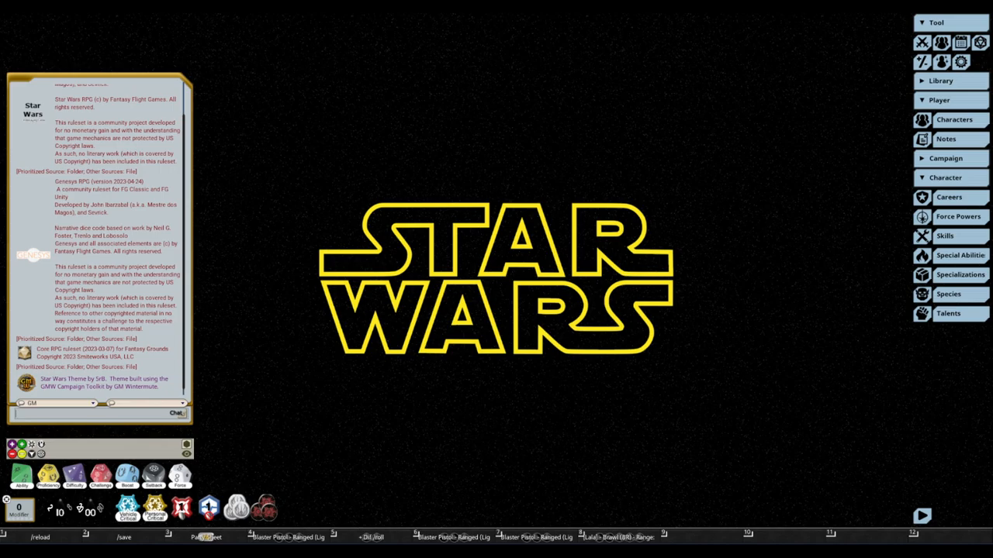
Create a new force power named Descr and enlarge its window to show the upgrade tree.
click(958, 217)
drag(733, 148, 672, 166)
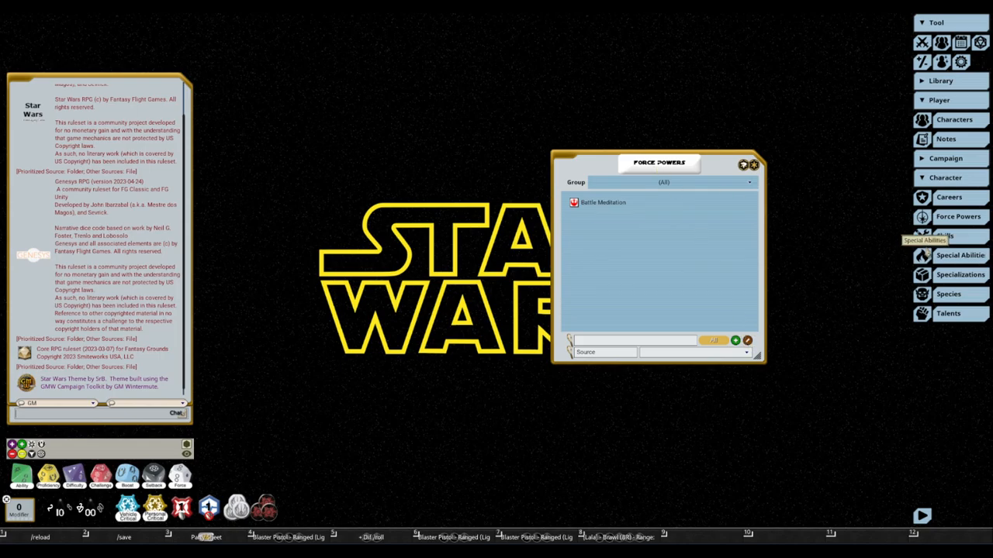
click(735, 341)
drag(809, 228, 639, 113)
drag(783, 362, 856, 467)
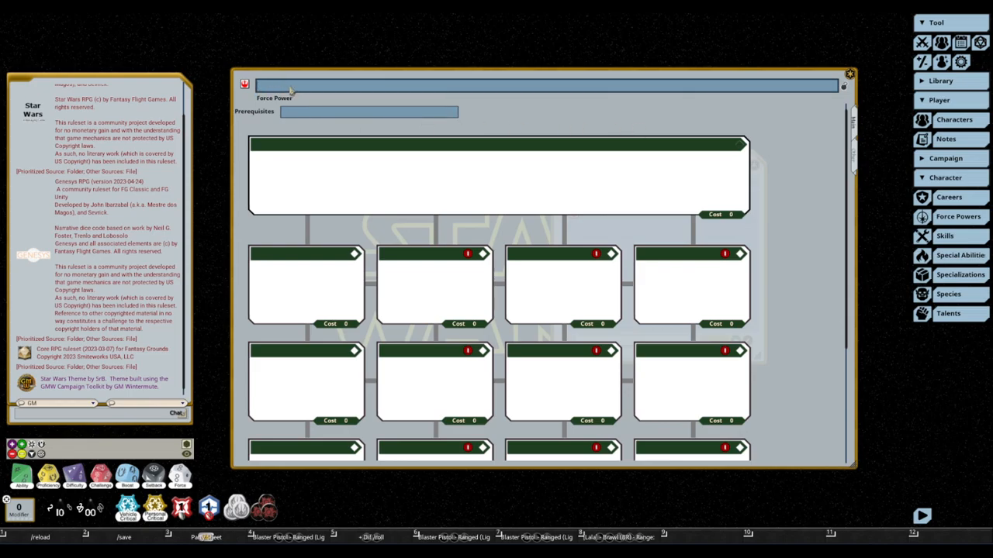
text(Des)
Examine the new power's prerequisites, its description and source fields, and the empty upgrade tree.
click(286, 114)
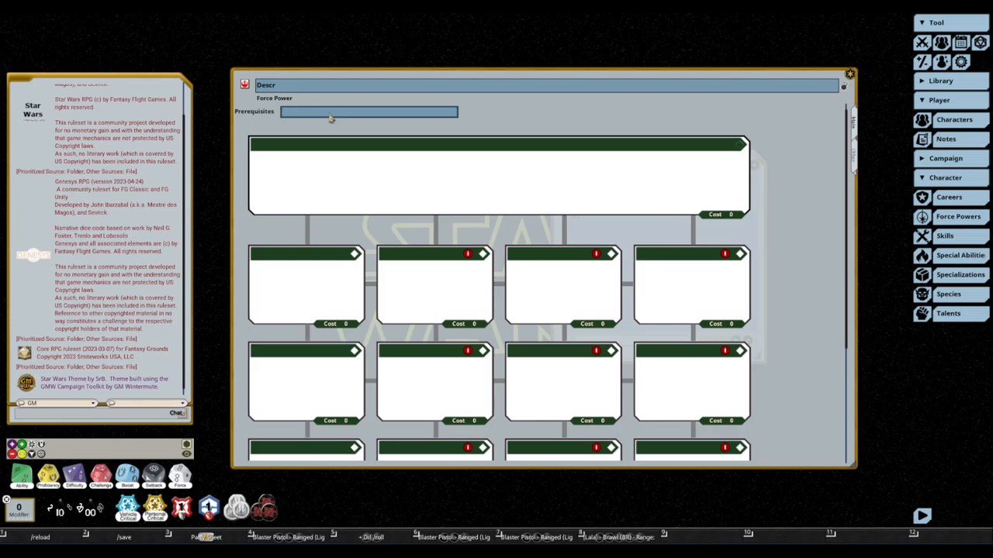
click(854, 165)
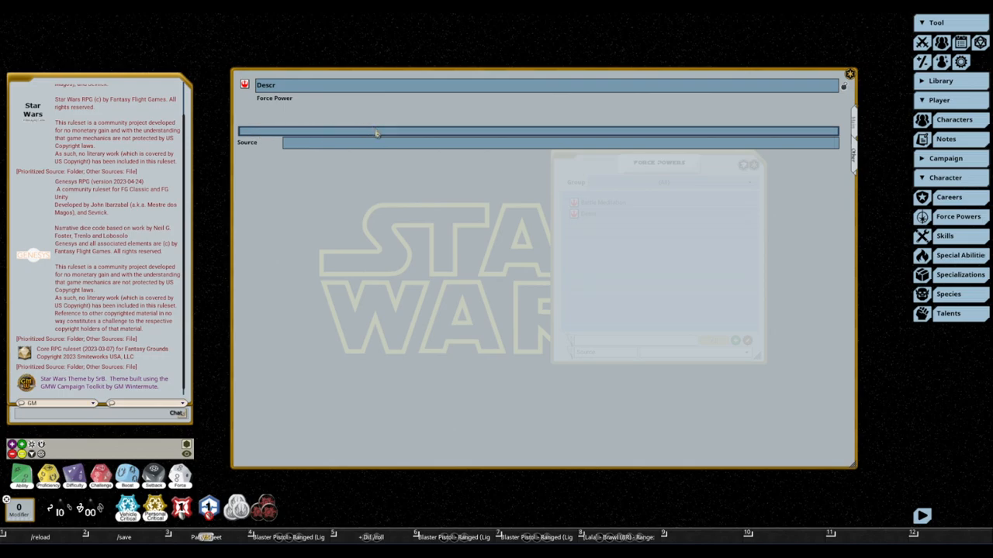
click(486, 143)
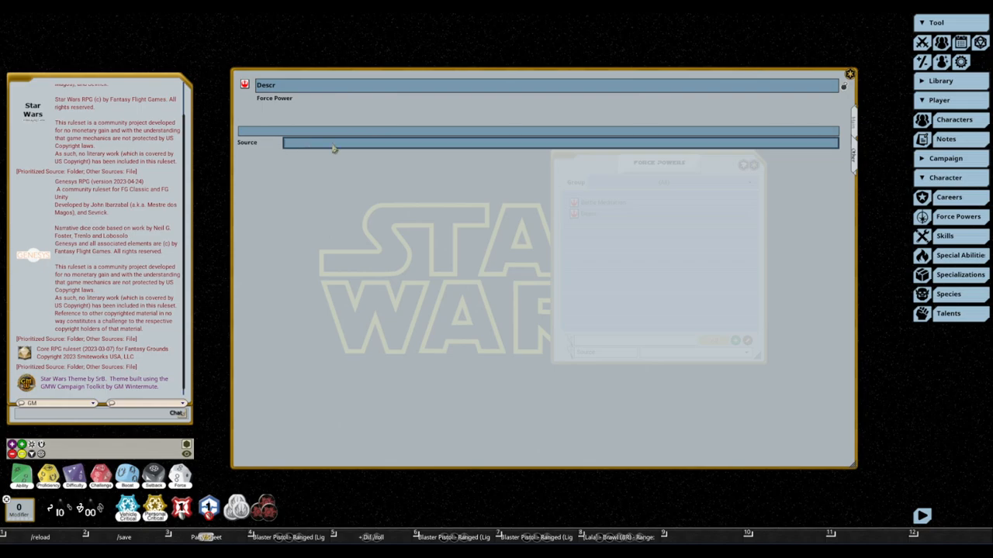
click(854, 124)
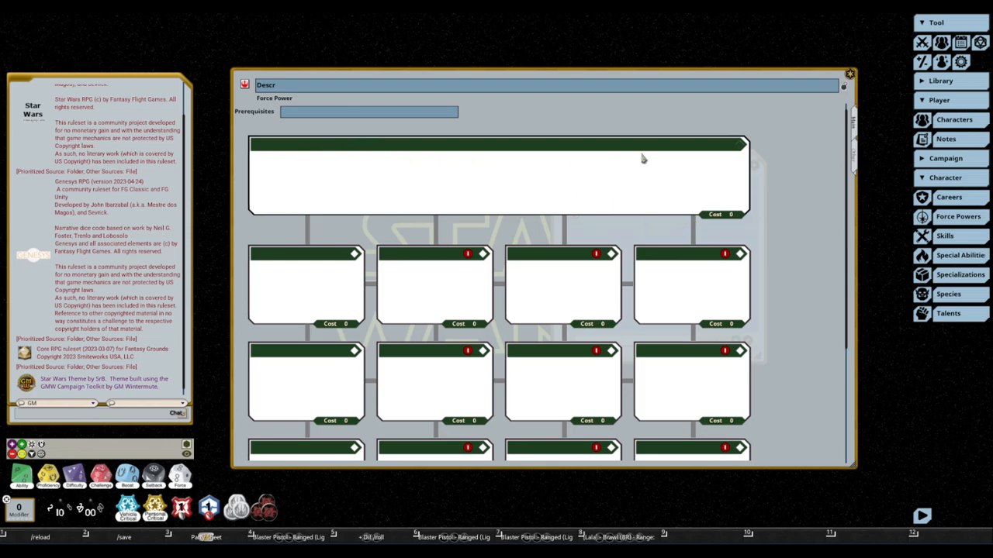
scroll(631, 264, down, 3)
scroll(631, 264, up, 3)
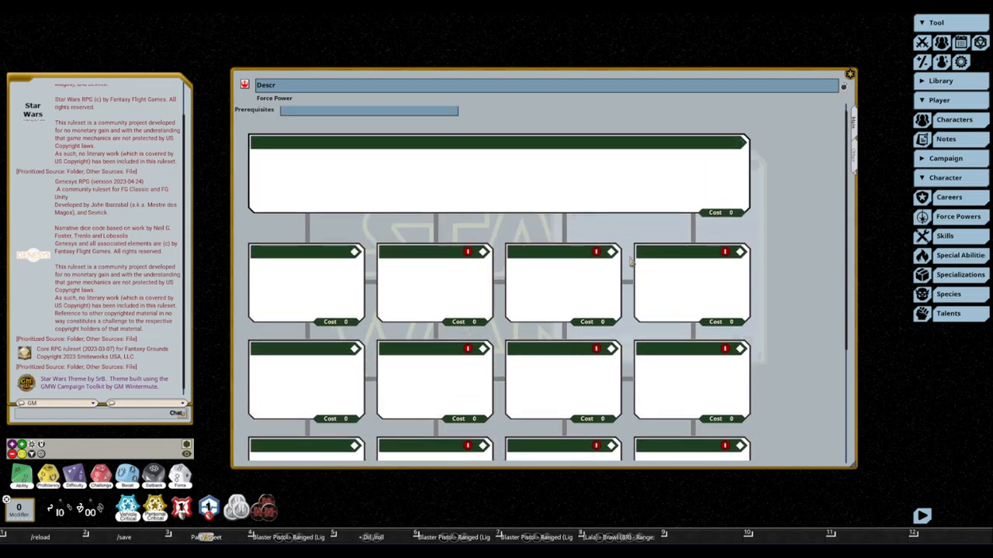
Open the top upgrade box for editing, enter placeholder text gggggg as its summary, and bring up the dice symbols help.
click(294, 143)
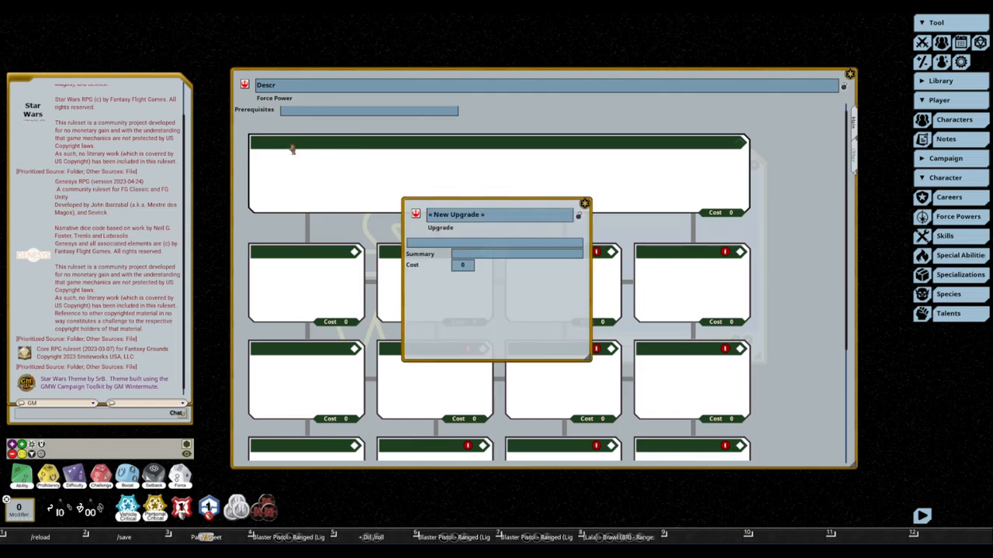
click(524, 214)
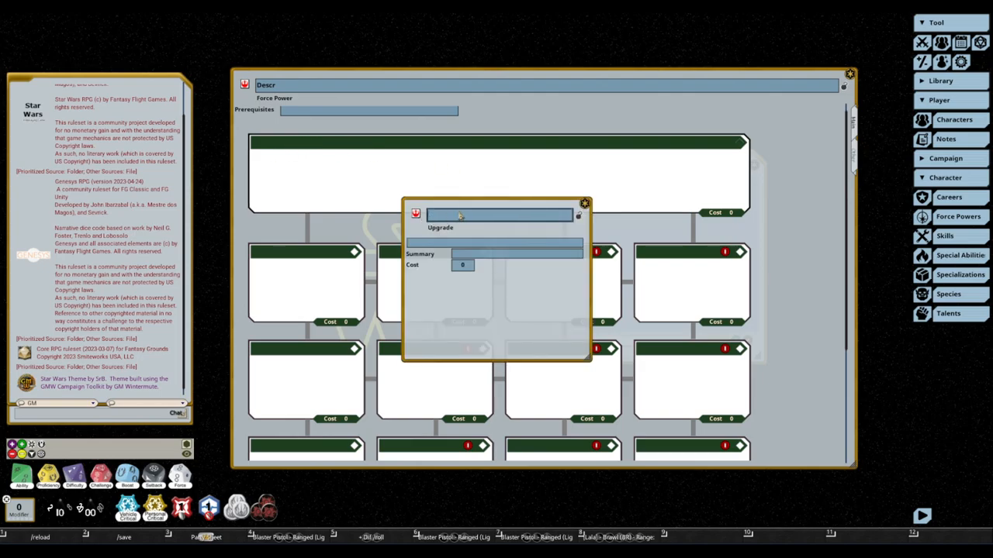
click(432, 244)
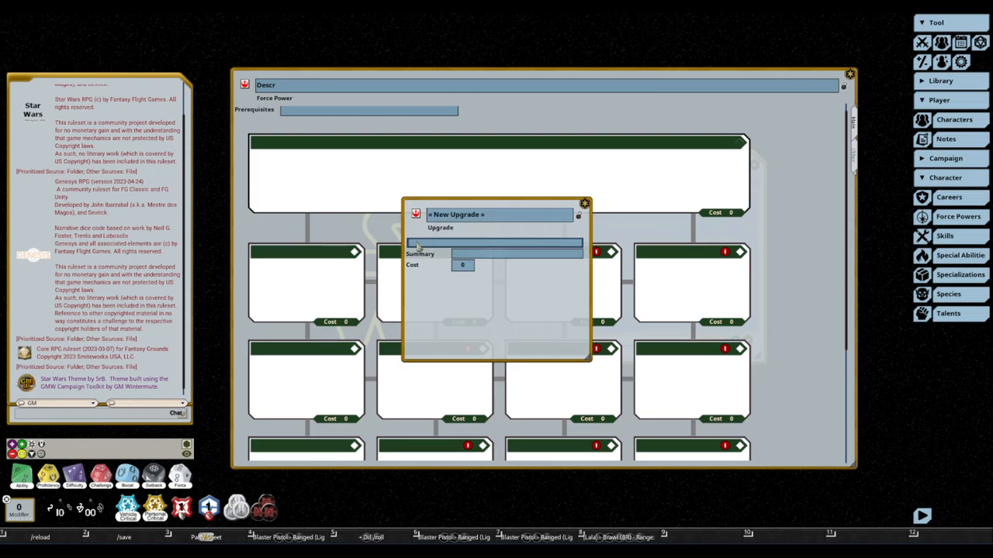
click(469, 256)
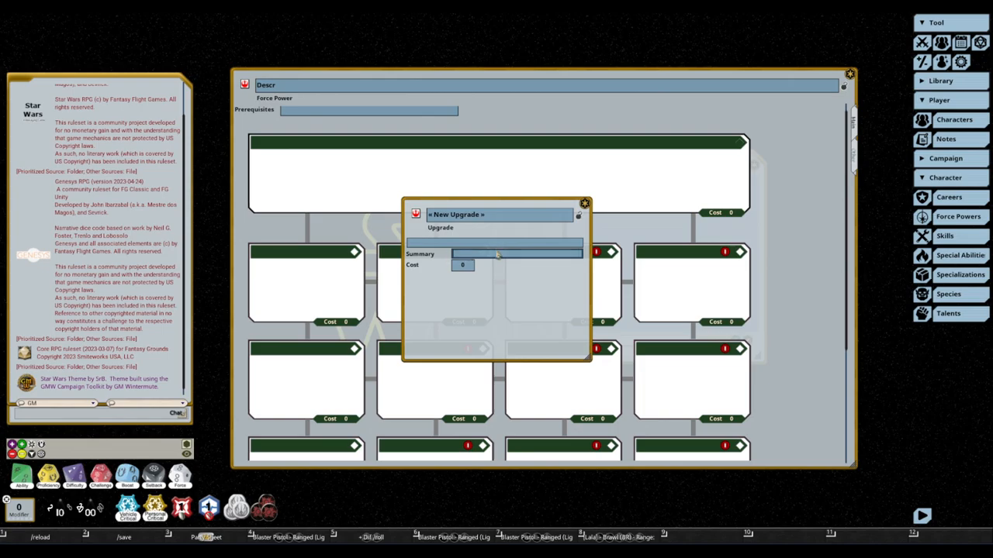
text(gggggg)
right_click(480, 260)
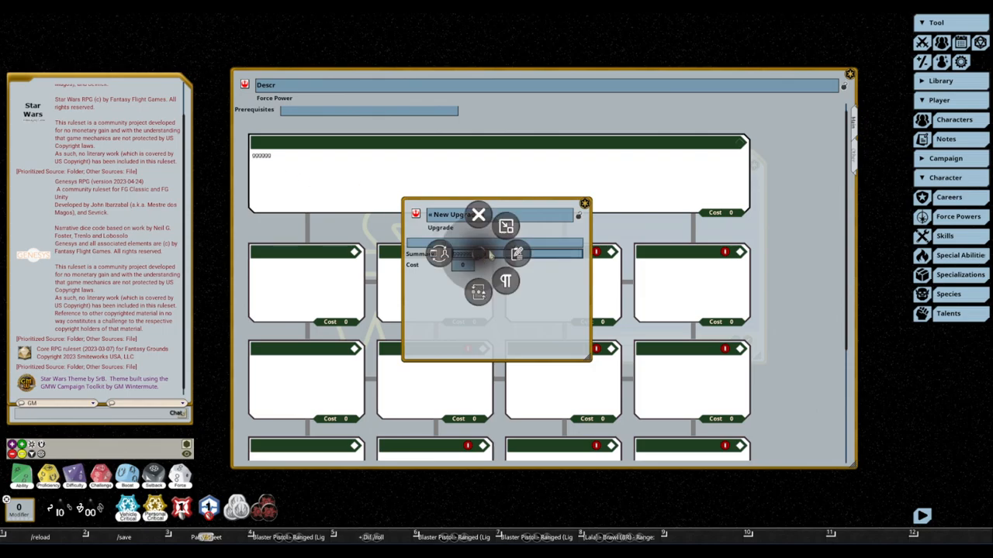
click(478, 291)
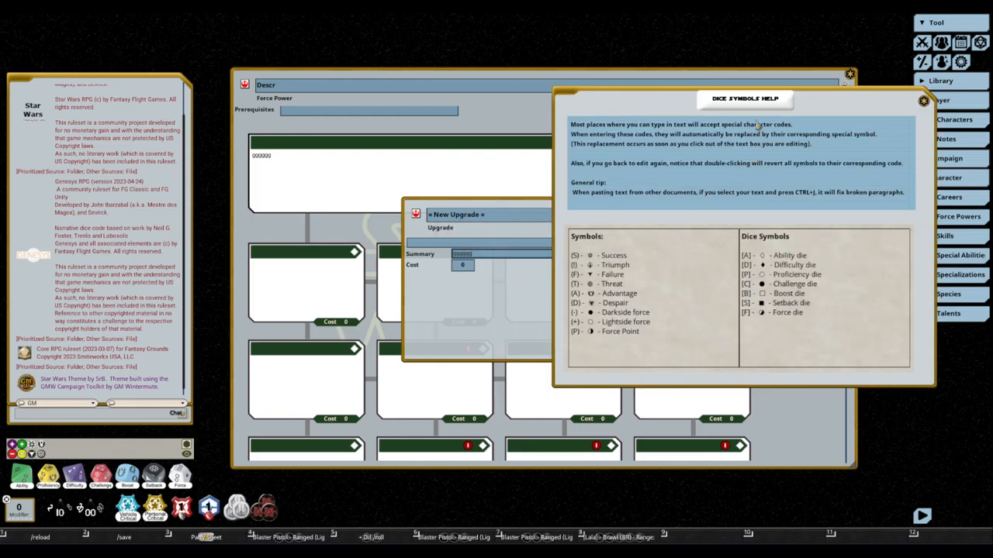
Replace the top upgrade's summary with "Roll [F] and..." and close both the upgrade and the dice symbols help.
drag(501, 217, 415, 221)
key(BackSpace)
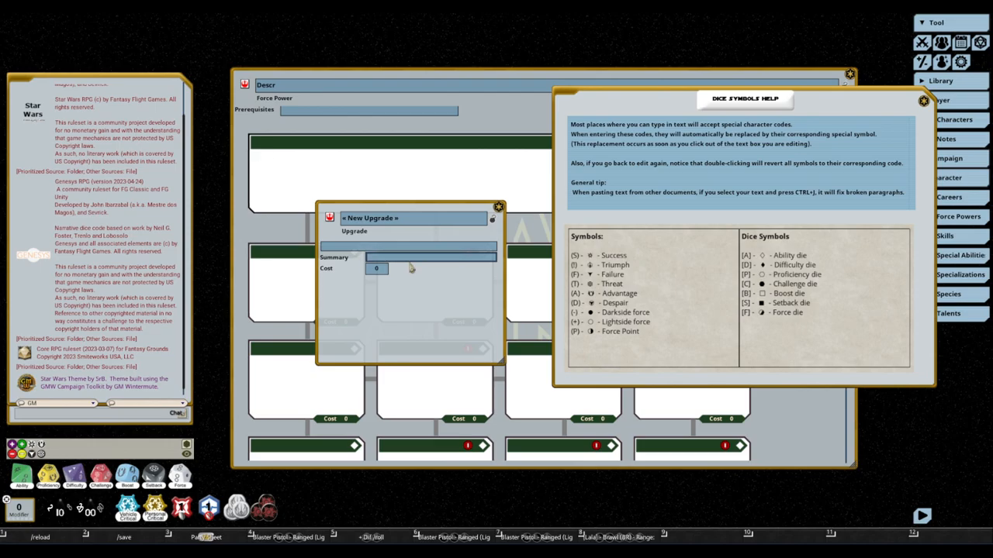
text(Roll [F] and...)
key(Tab)
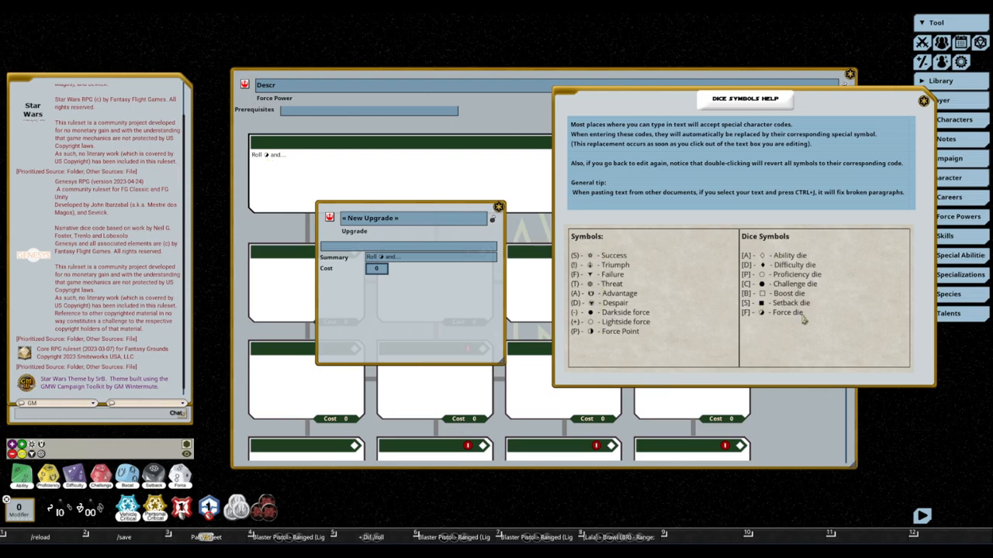
click(498, 207)
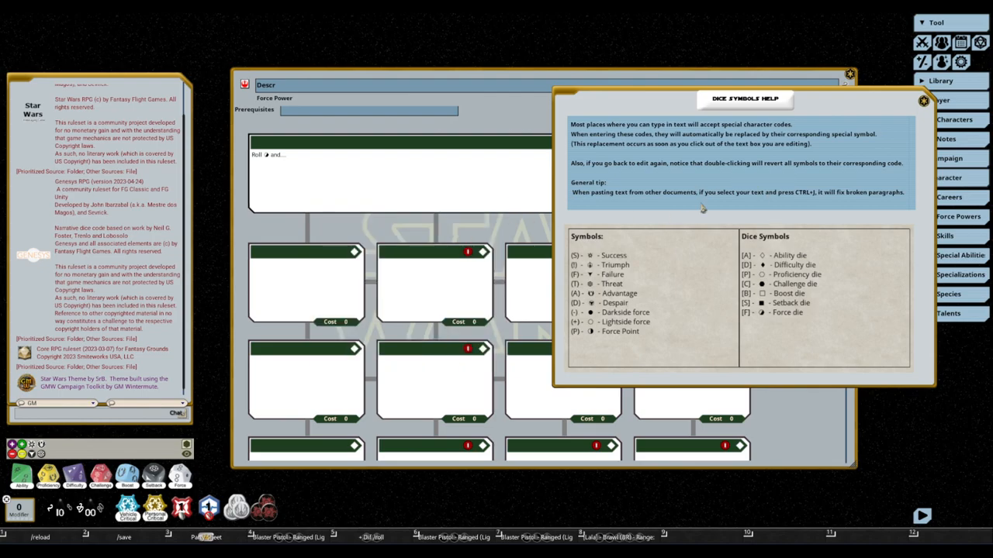
click(924, 102)
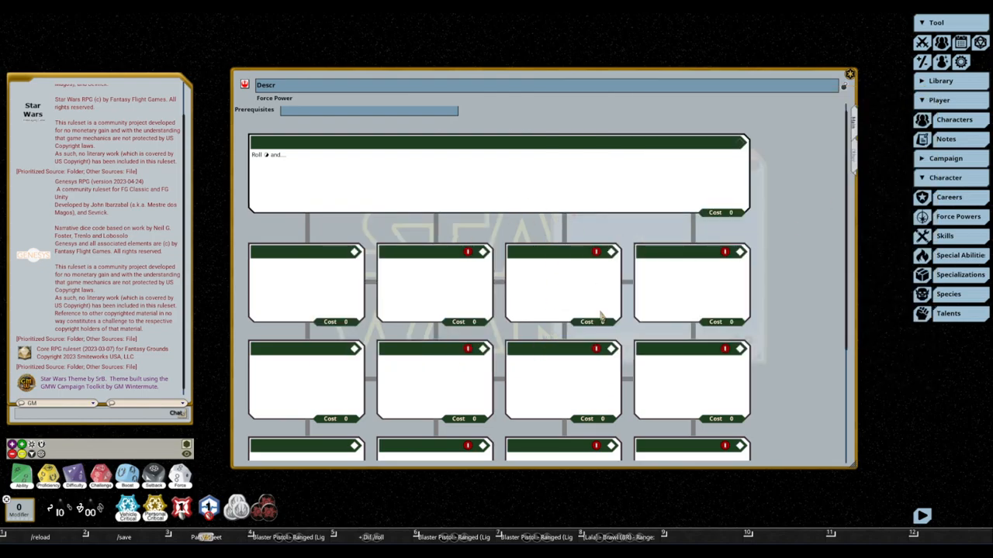
Try merging the first two upgrade boxes in the first row, and split them again.
scroll(594, 311, down, 2)
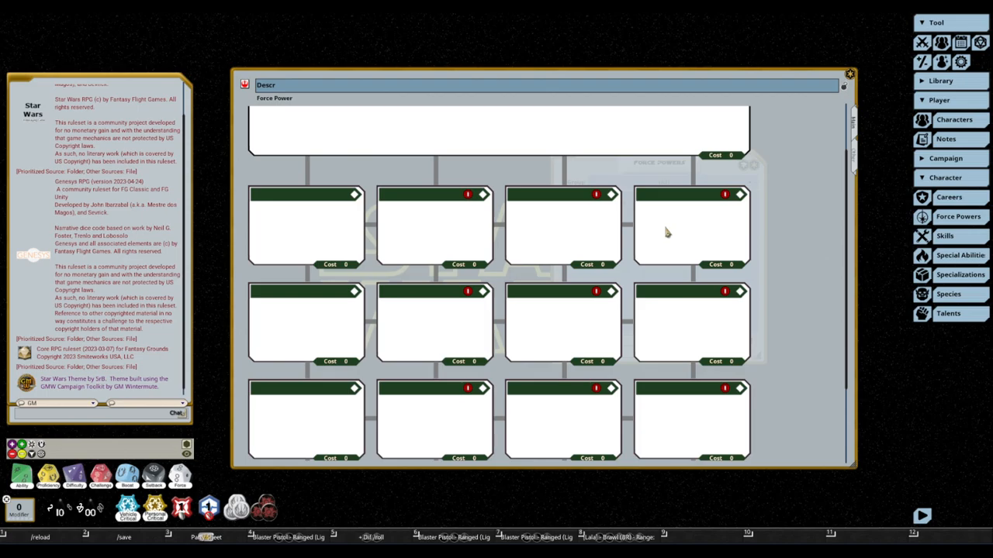
click(468, 196)
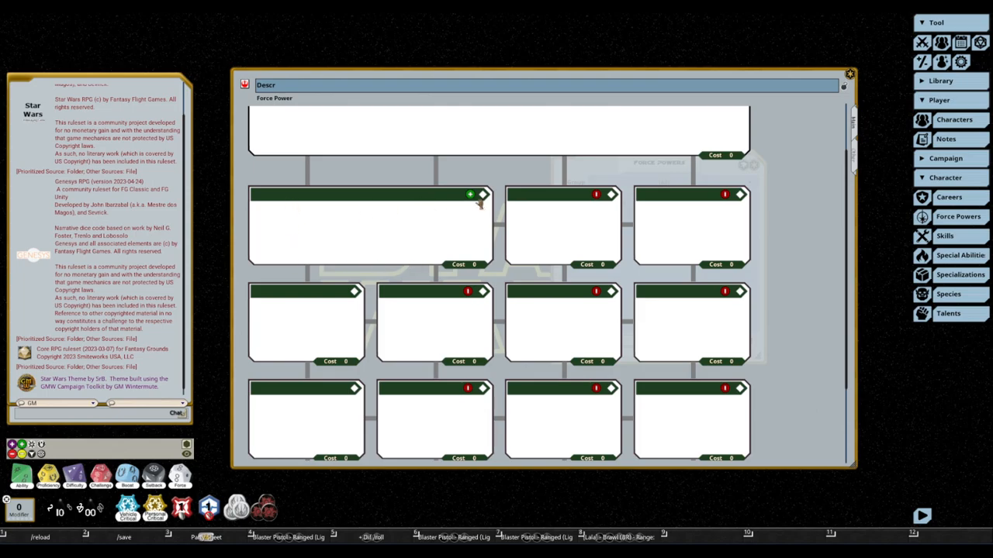
click(471, 196)
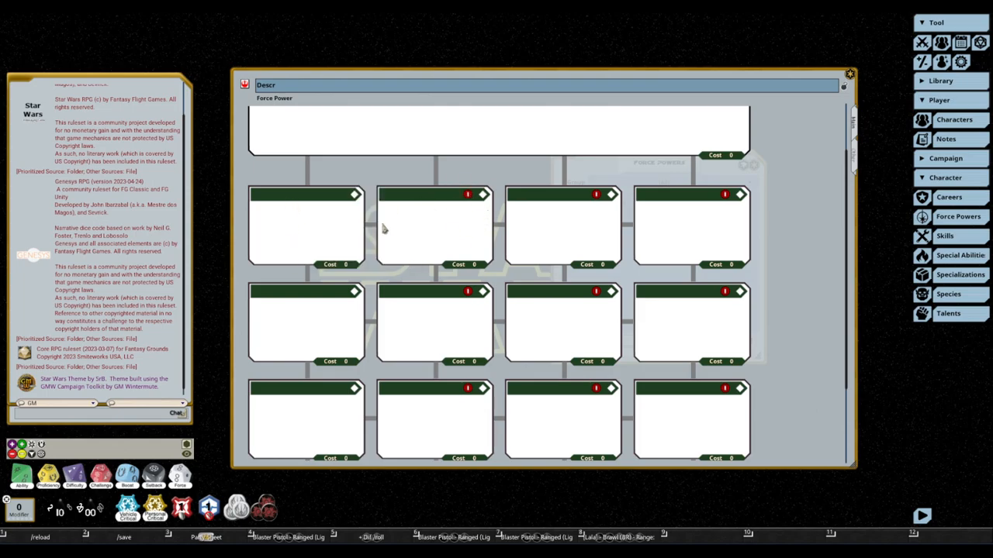
Merge the last two upgrade boxes in the first and second rows, and the first two boxes in the third row.
click(724, 196)
click(725, 196)
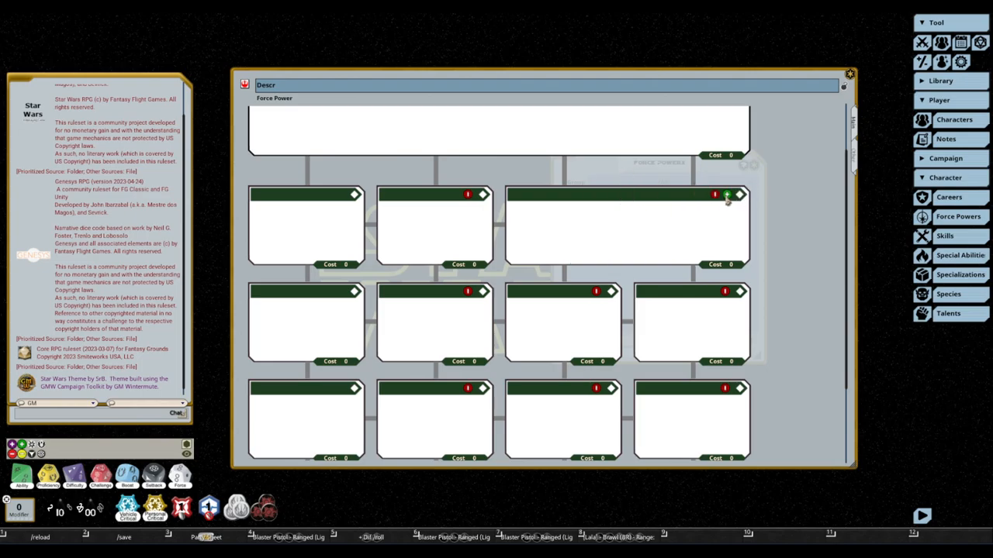
click(724, 292)
click(725, 292)
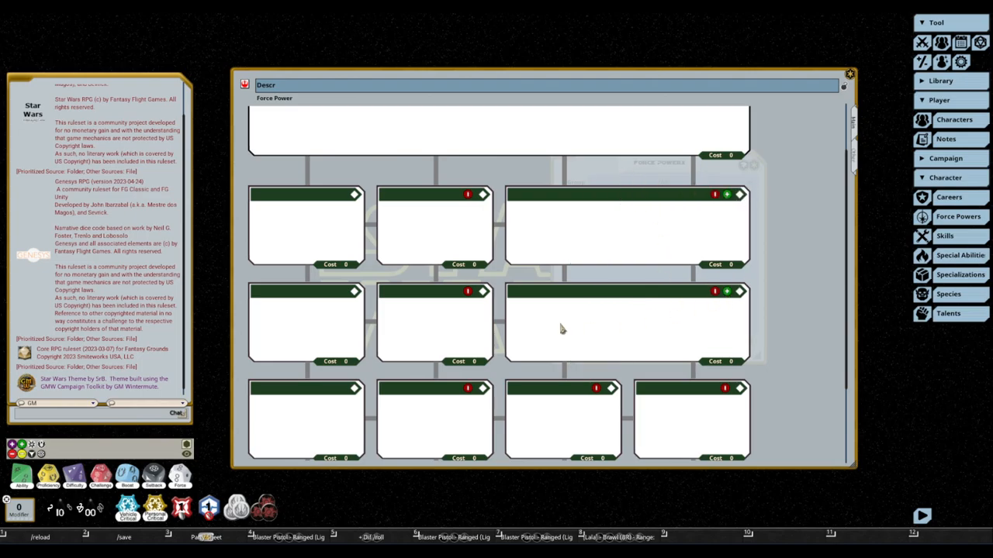
scroll(508, 326, down, 1)
scroll(508, 327, down, 1)
click(467, 302)
click(468, 302)
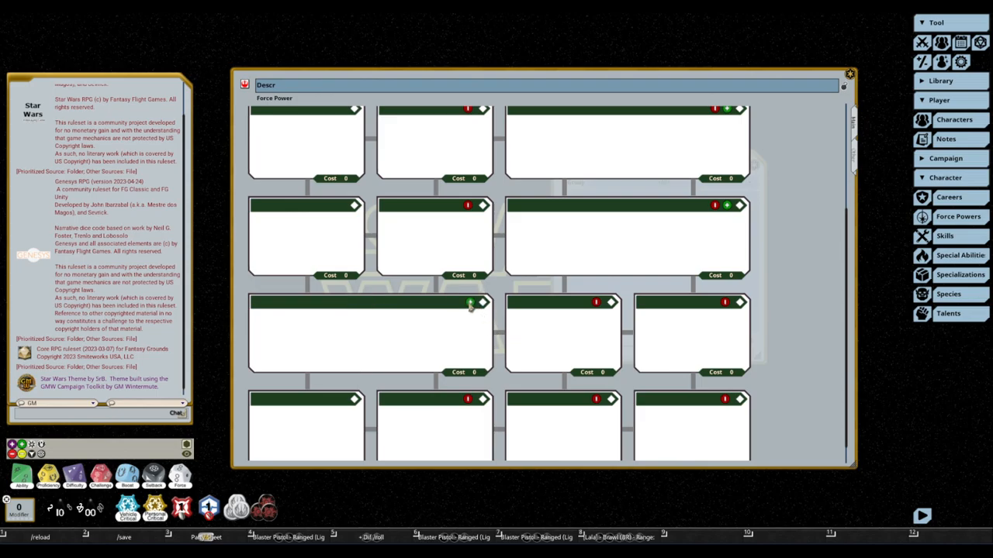
Activate the connectors from the top box to the first two first-row upgrades, and between the second upgrade and the wide one.
scroll(457, 368, up, 3)
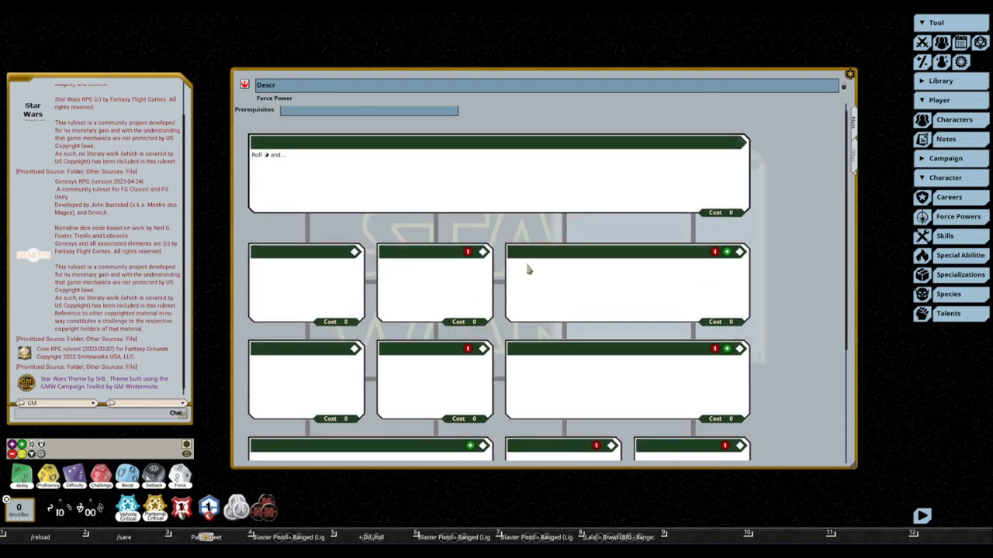
click(309, 231)
click(437, 229)
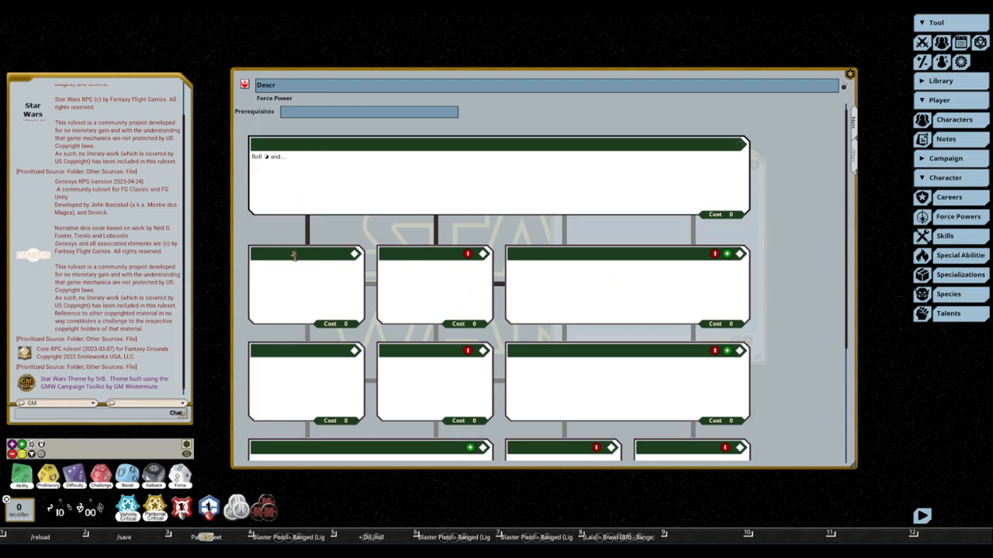
View the fields of the first upgrade in the first row, and close it and the Descr power.
click(310, 270)
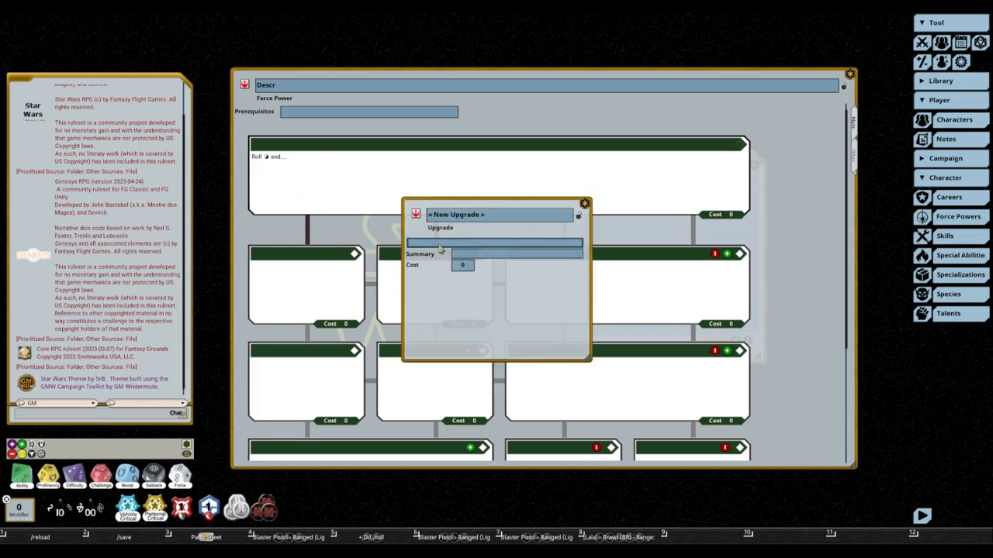
click(584, 205)
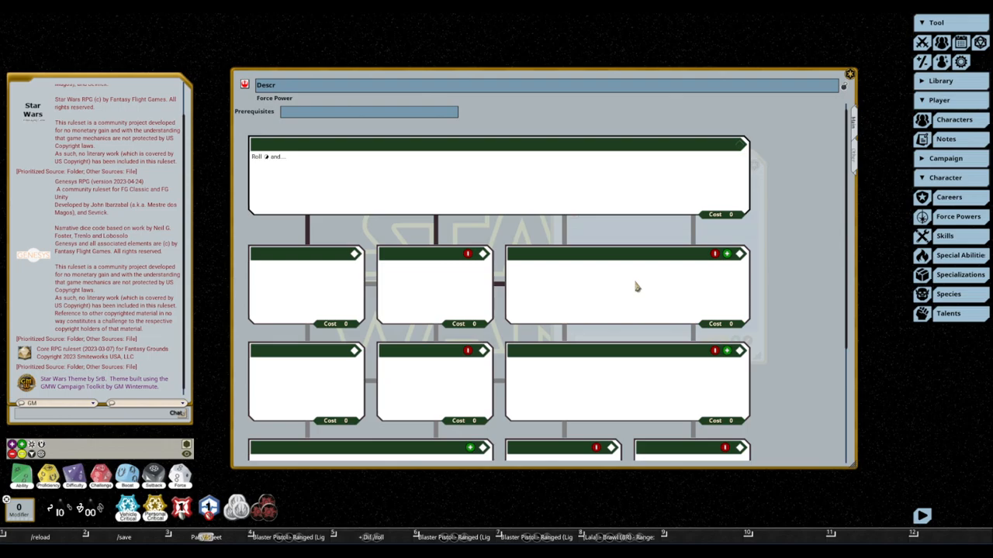
scroll(809, 253, down, 5)
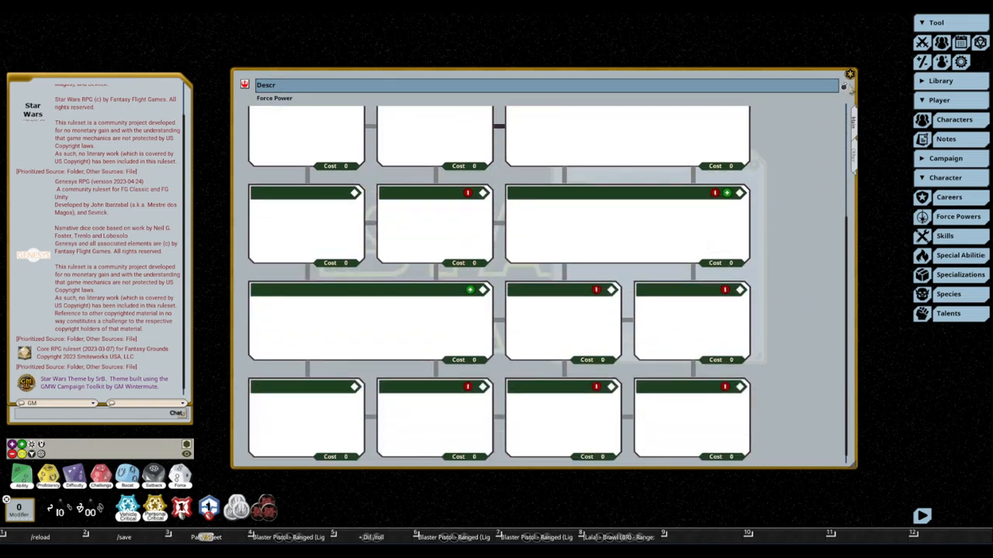
click(850, 74)
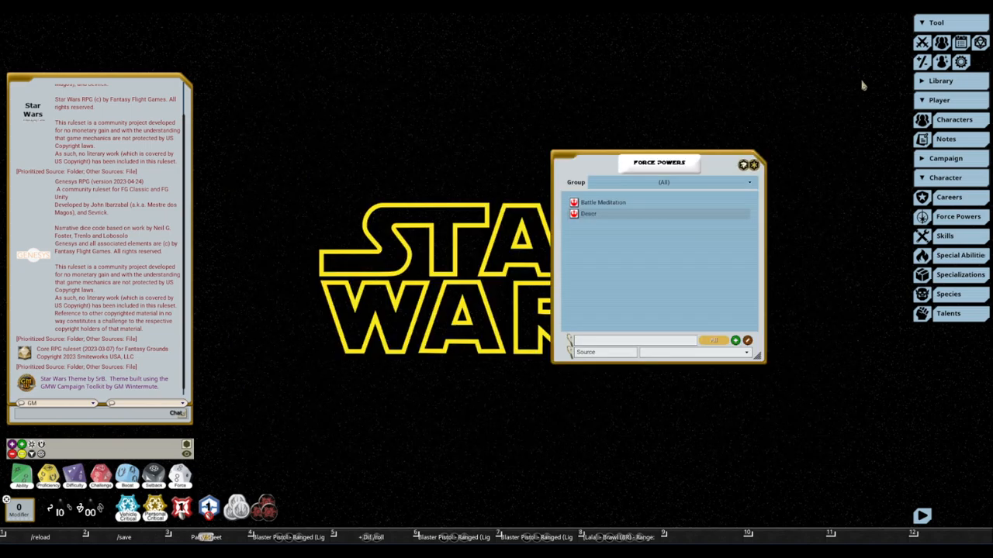
Open the Battle Meditation force power and examine its completed upgrade tree, from the base power down to Mastery.
click(620, 204)
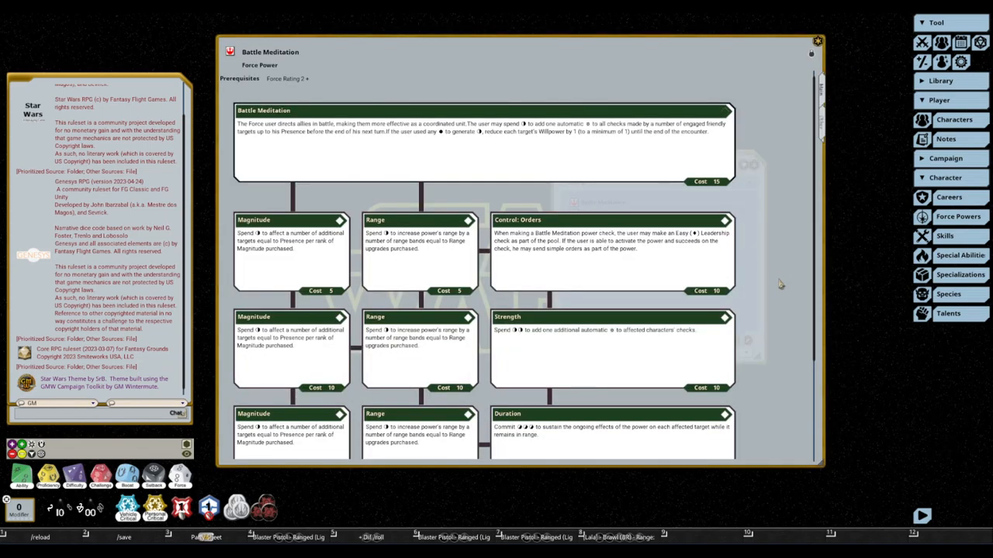
drag(780, 287, 778, 273)
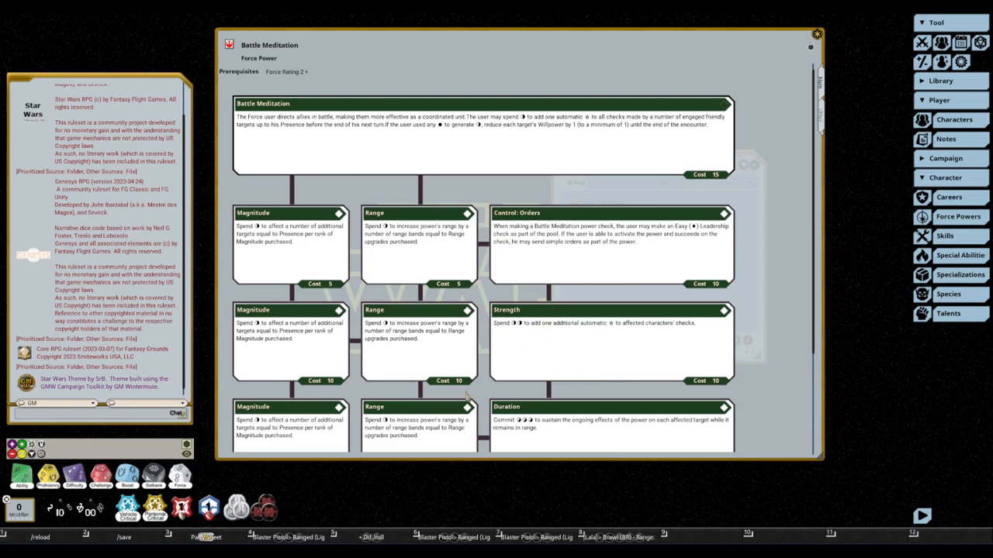
scroll(517, 322, down, 3)
scroll(519, 330, down, 1)
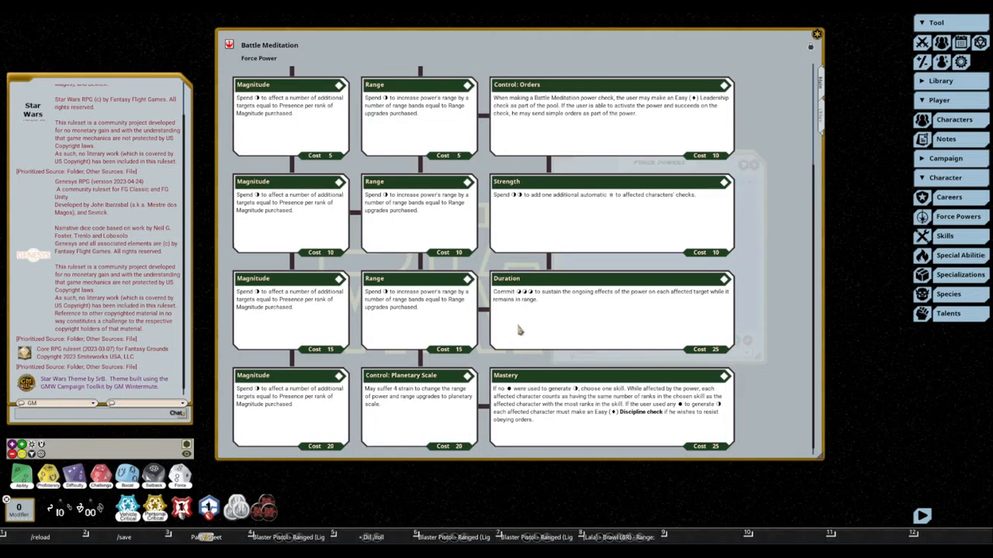
scroll(518, 328, up, 3)
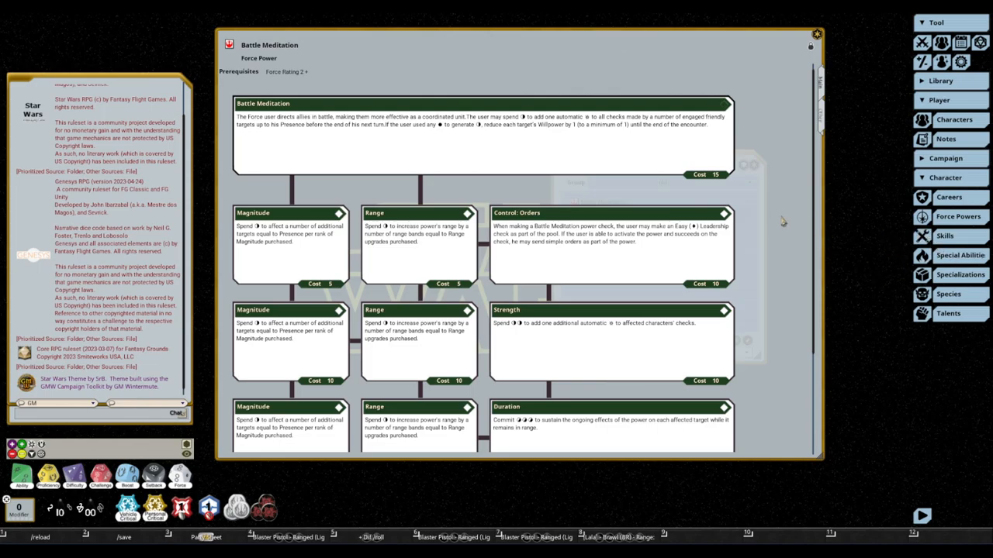
scroll(783, 221, down, 1)
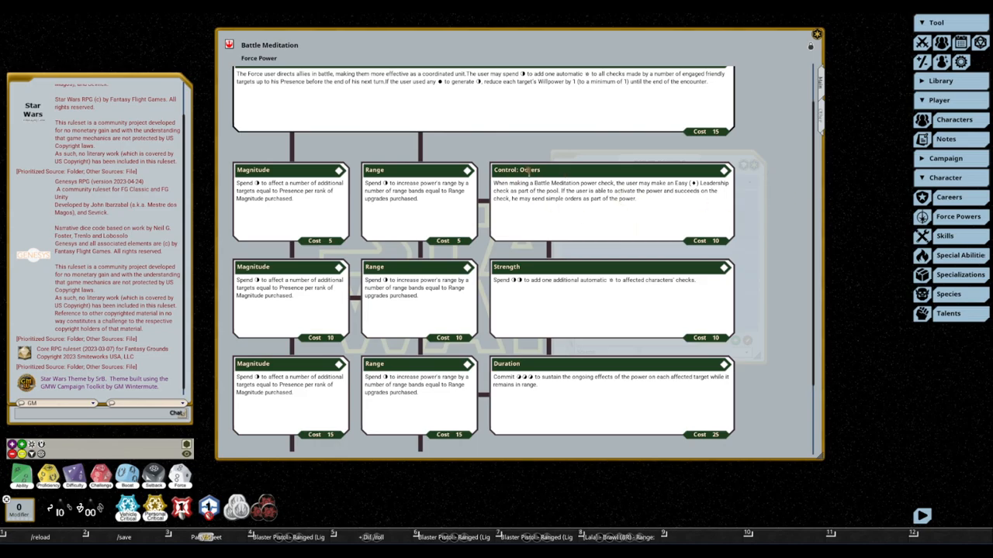
scroll(590, 208, down, 1)
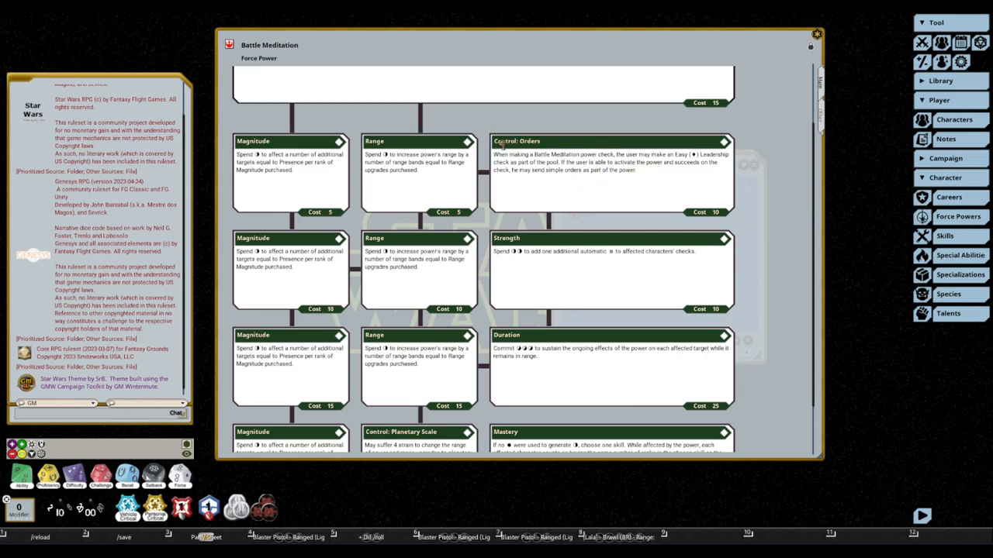
Look over the Battle Meditation upgrade tree from the base power down to Mastery, and close the power.
scroll(574, 157, down, 2)
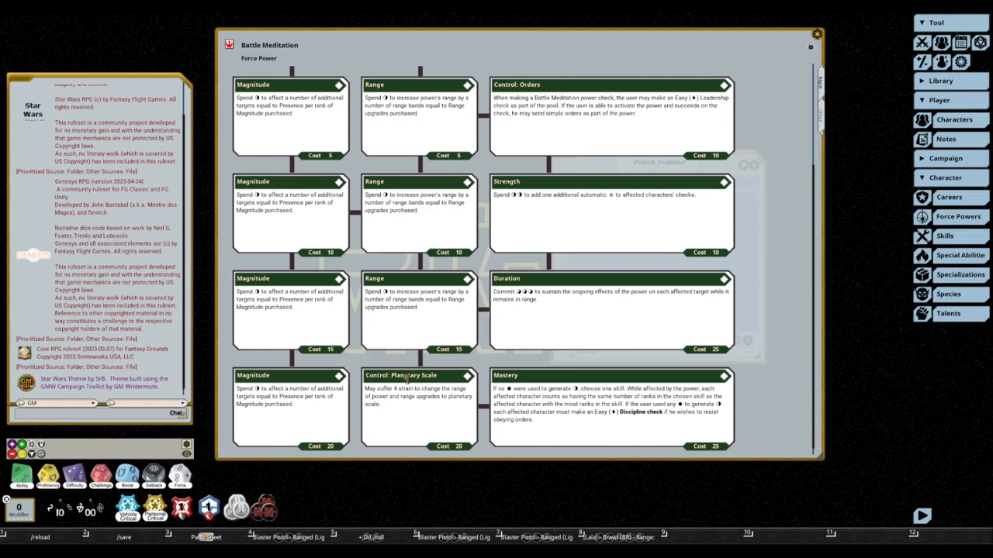
scroll(553, 346, up, 5)
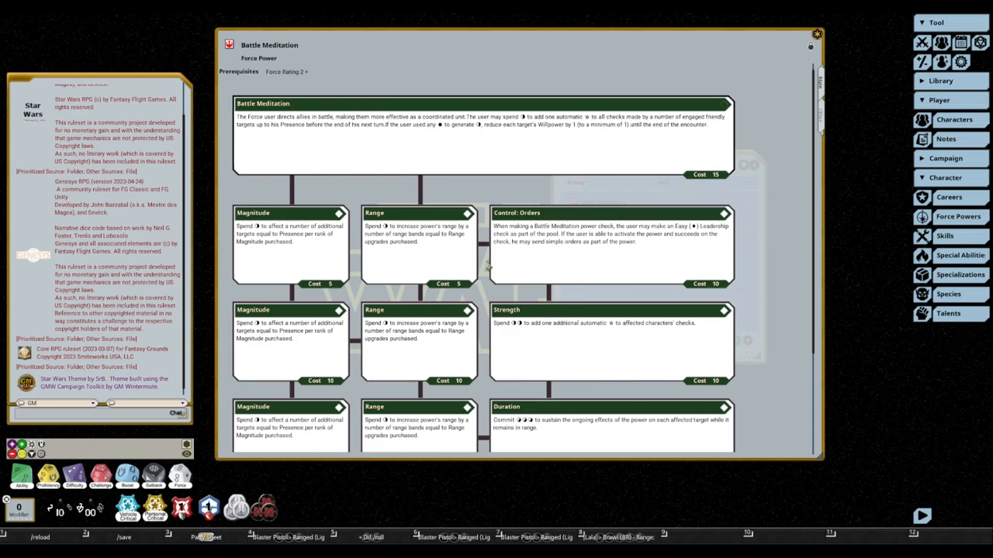
scroll(594, 311, down, 3)
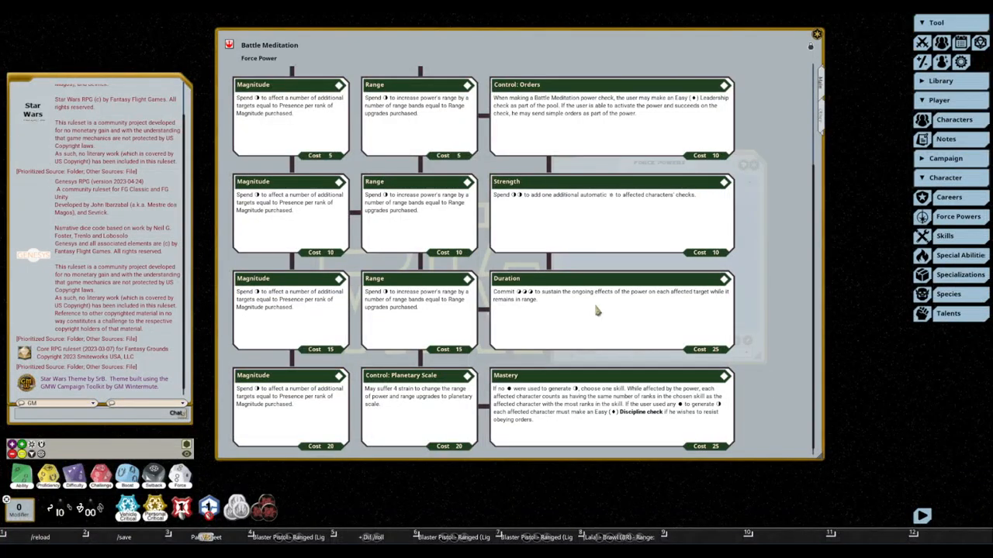
scroll(596, 310, up, 3)
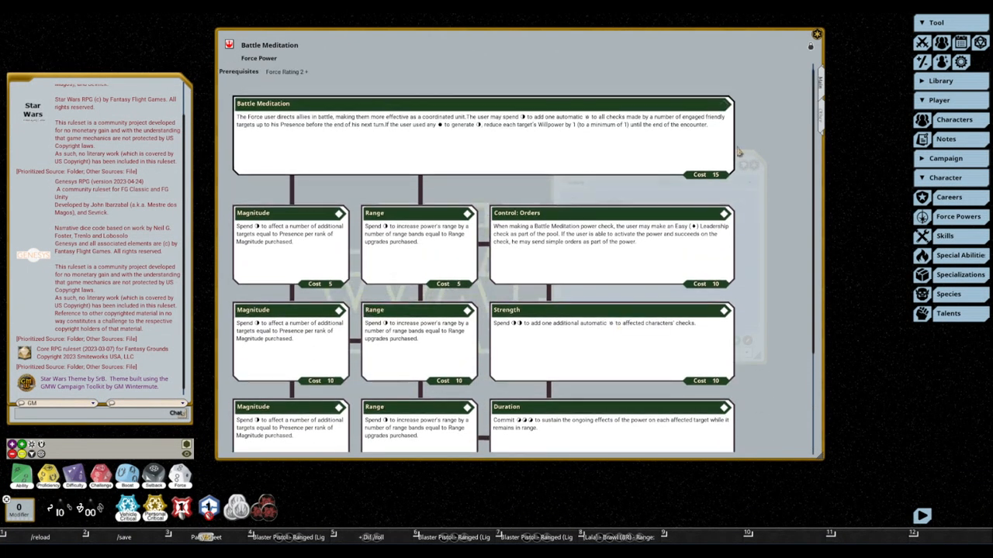
click(817, 35)
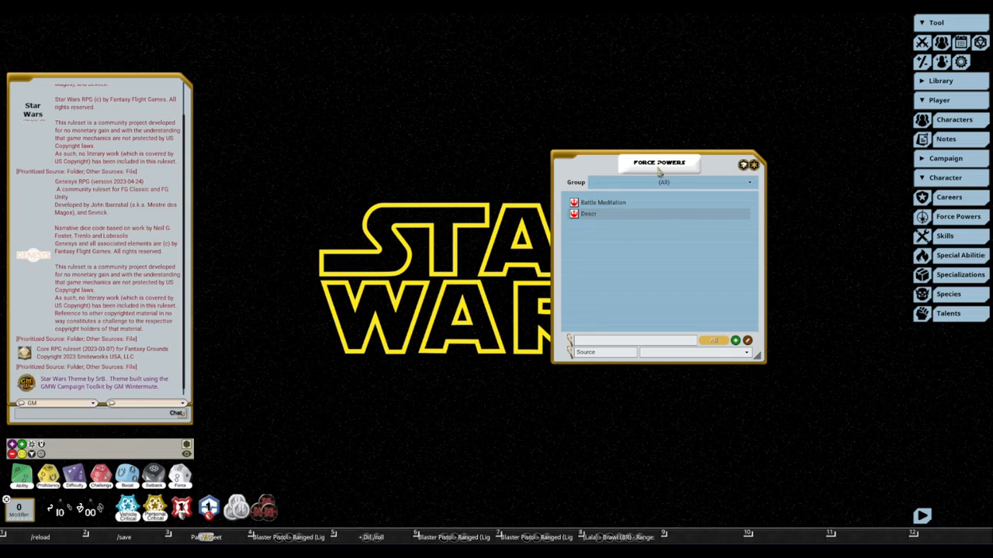
Open DarkDolly's character sheet and close the character selection.
click(951, 121)
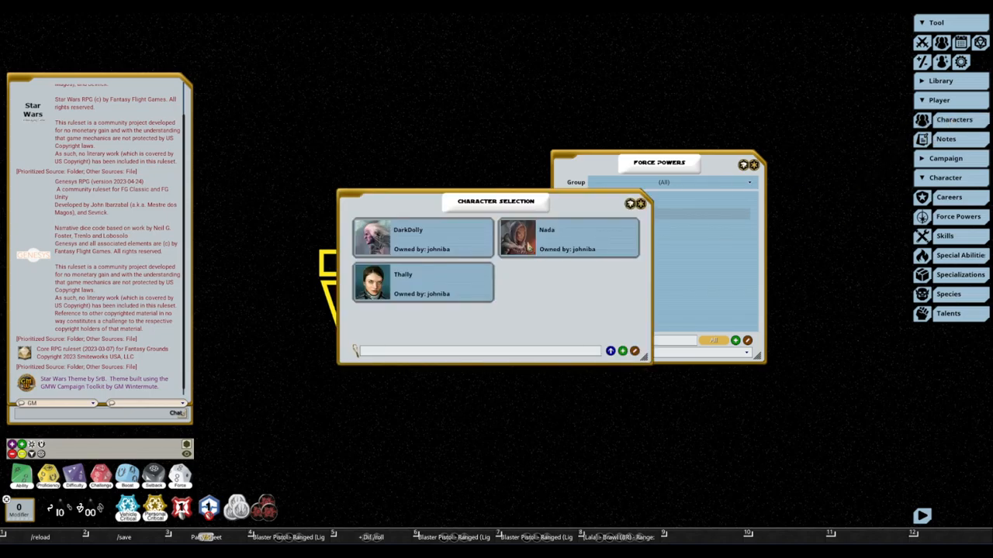
click(436, 245)
click(643, 208)
click(642, 205)
drag(472, 348, 469, 346)
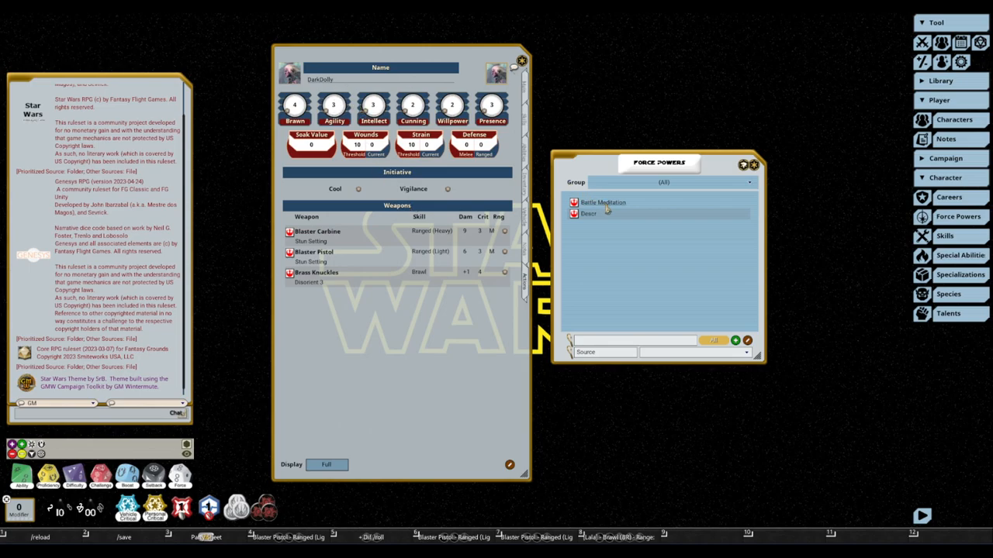
Arrange the force power list beside DarkDolly's sheet and add Battle Meditation to the character.
drag(658, 166, 766, 153)
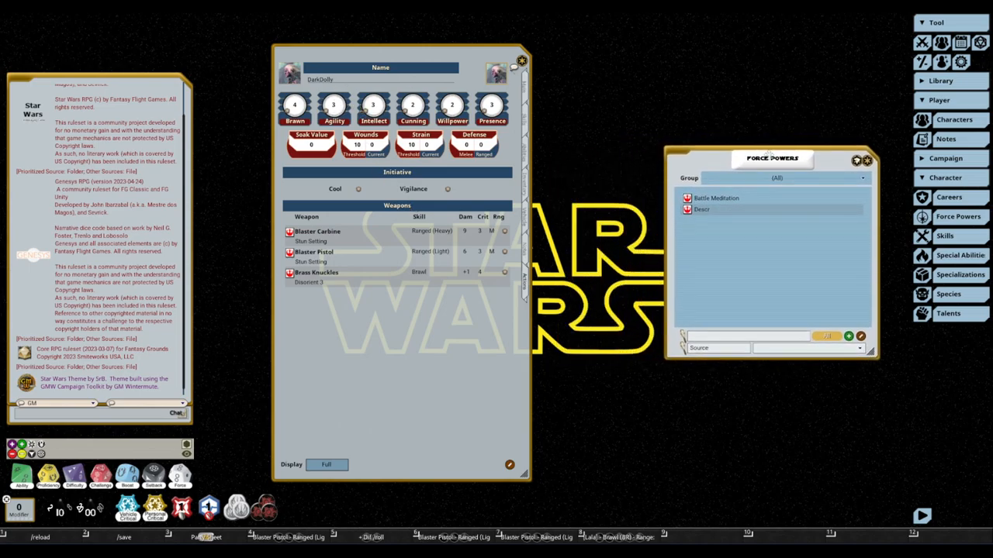
drag(471, 62, 502, 67)
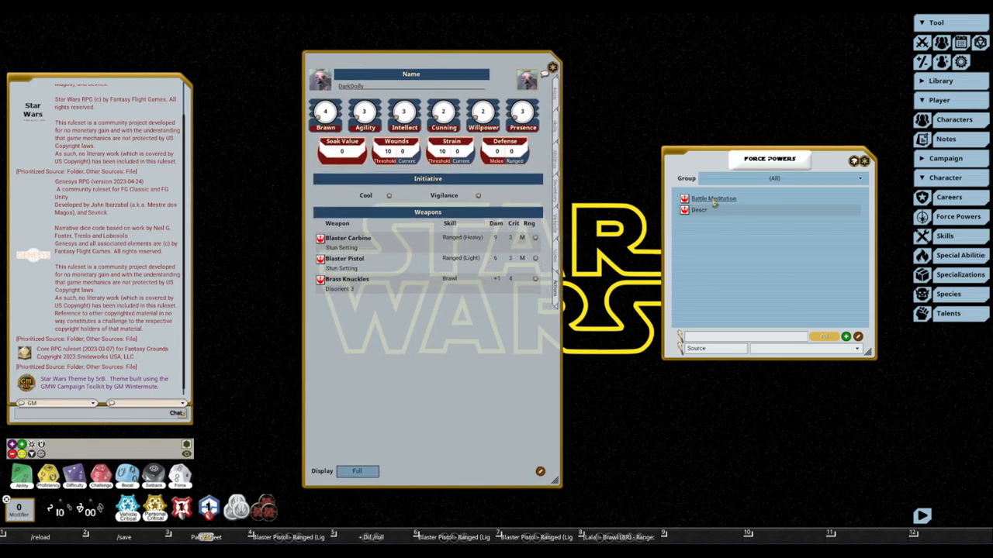
drag(716, 201, 480, 363)
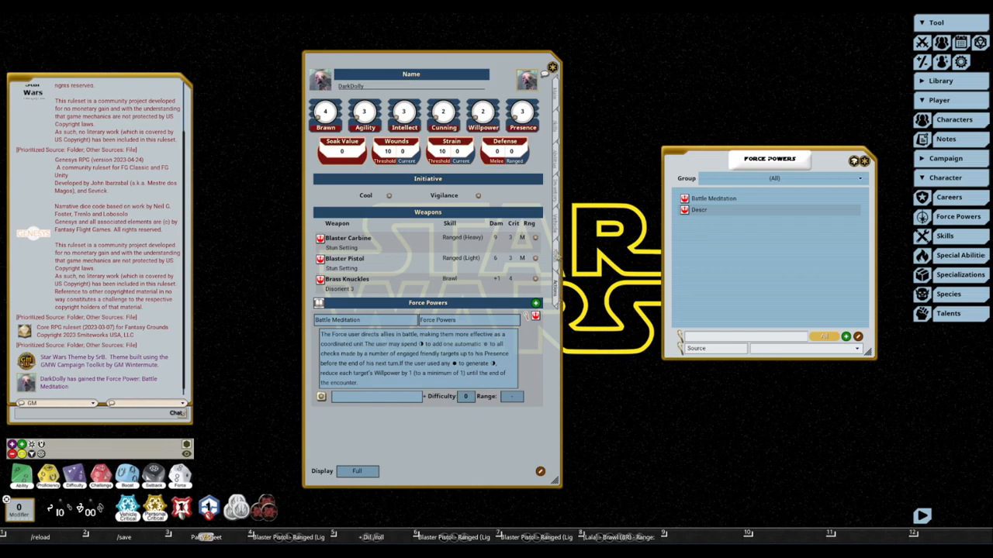
Open the character's own Battle Meditation power and enlarge its window to show the first three upgrade rows.
click(556, 258)
click(555, 287)
click(533, 316)
drag(674, 228, 560, 92)
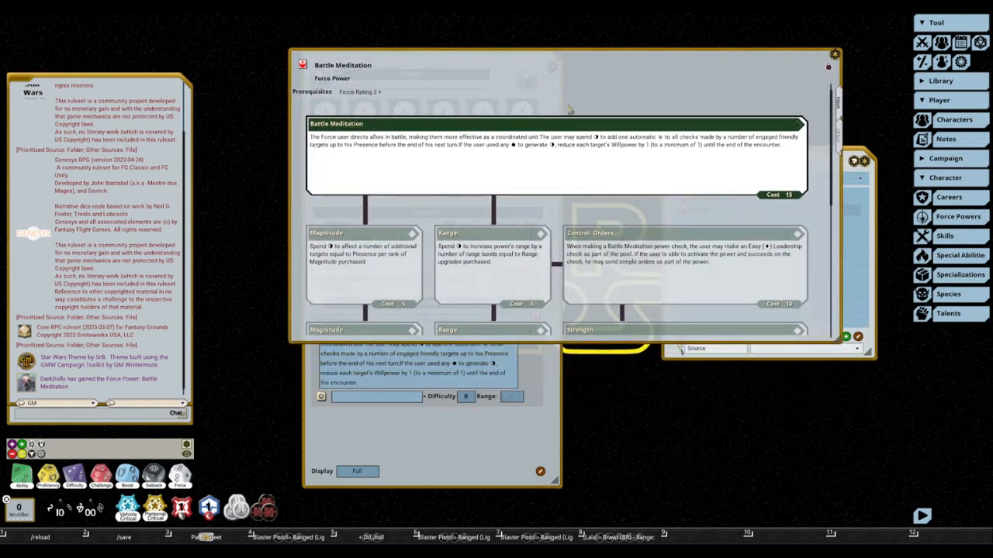
drag(596, 346, 609, 489)
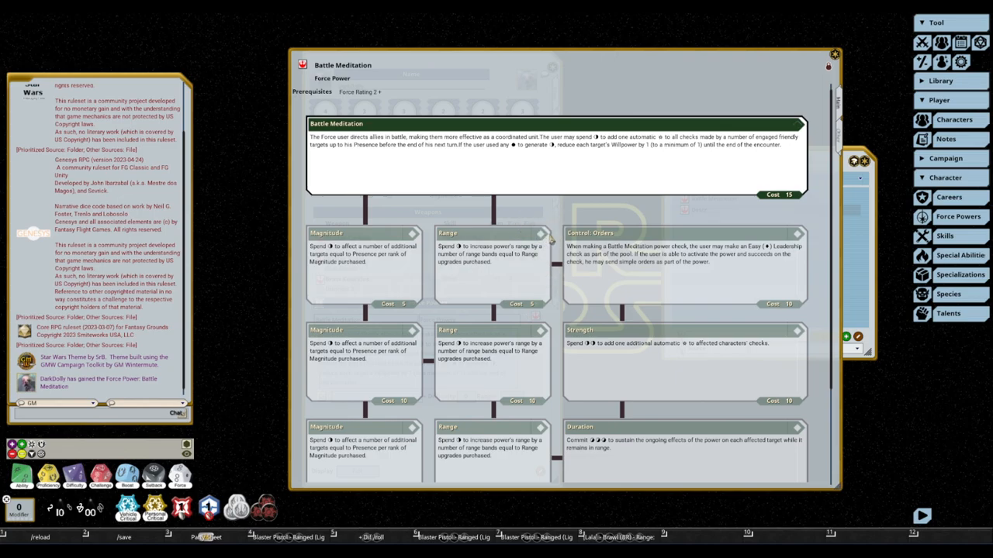
Purchase the first three Range upgrades, Control: Orders and Duration in the character's Battle Meditation power.
click(543, 235)
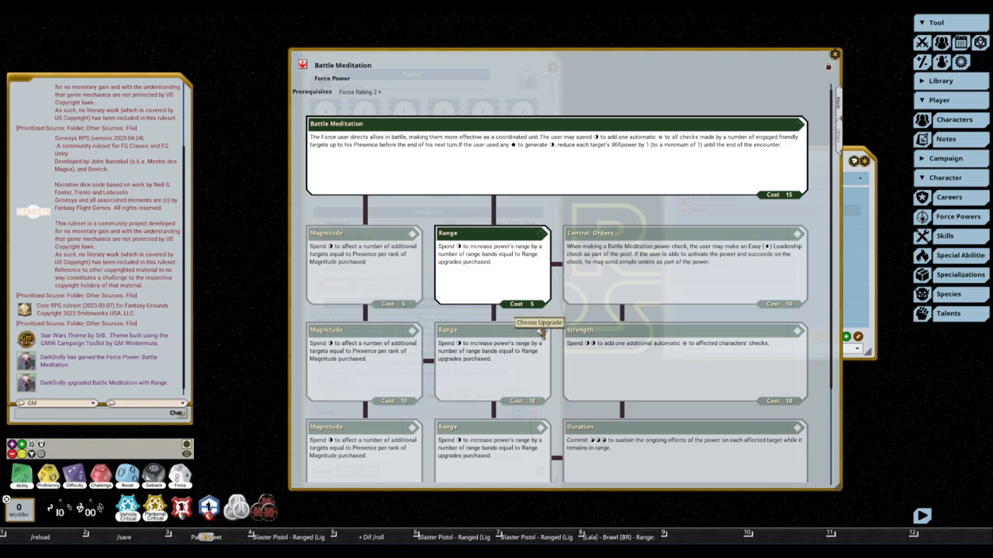
click(542, 332)
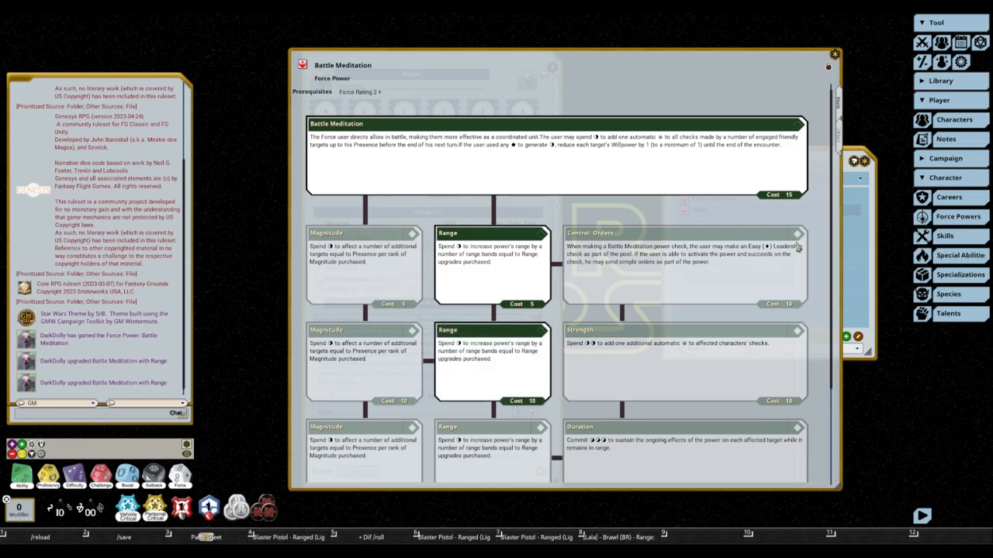
click(797, 234)
scroll(543, 325, down, 1)
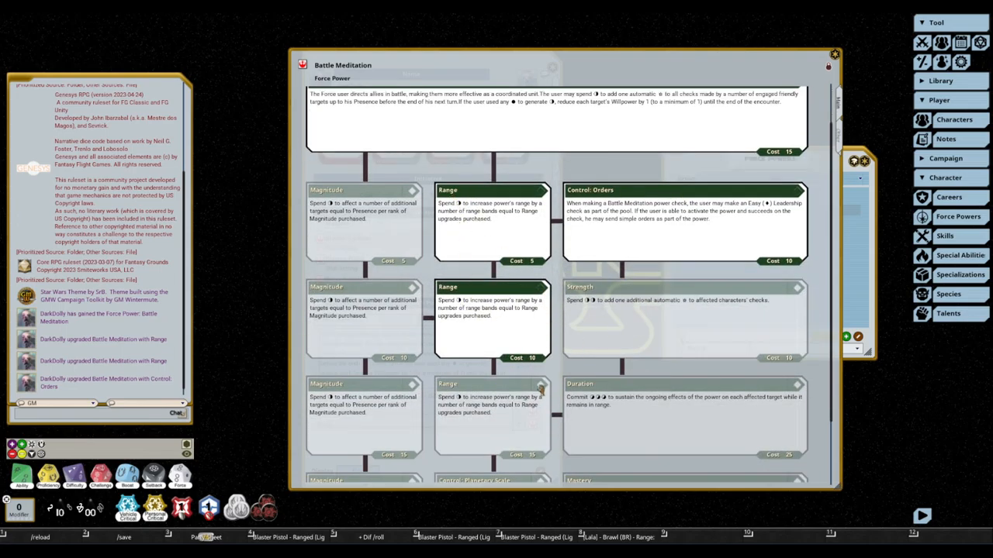
click(541, 388)
scroll(557, 365, down, 1)
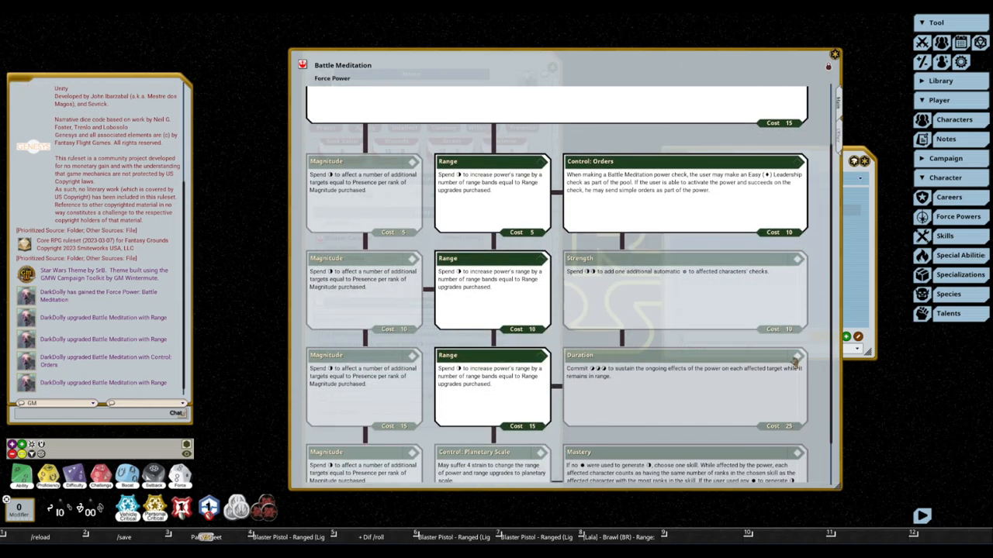
click(740, 363)
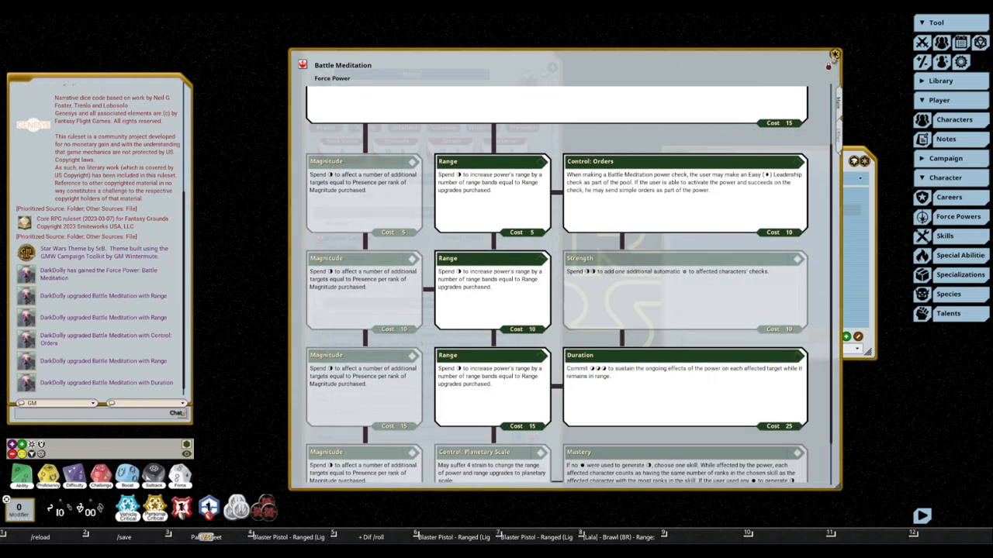
Close the power tree and view the details of the Range upgrade listed on the character sheet.
click(835, 55)
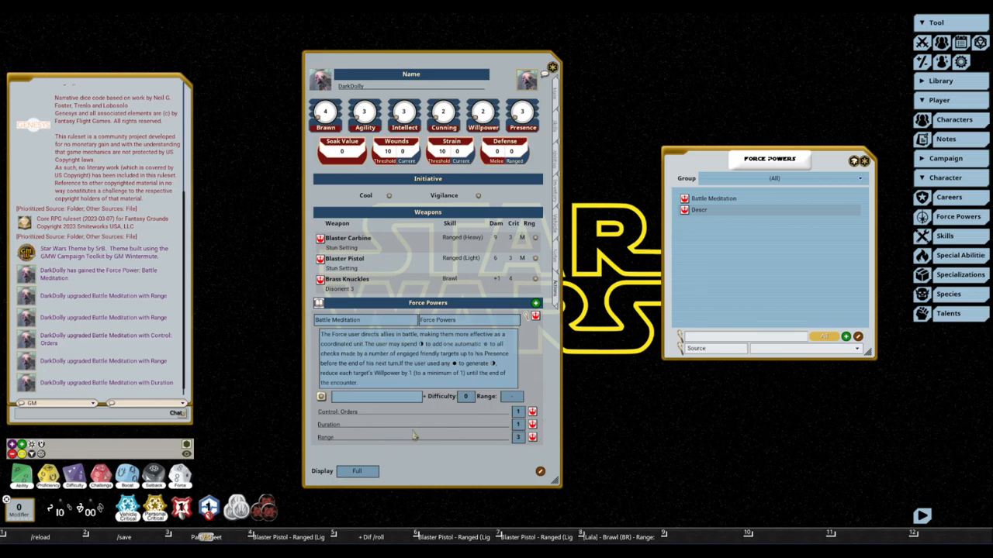
click(532, 437)
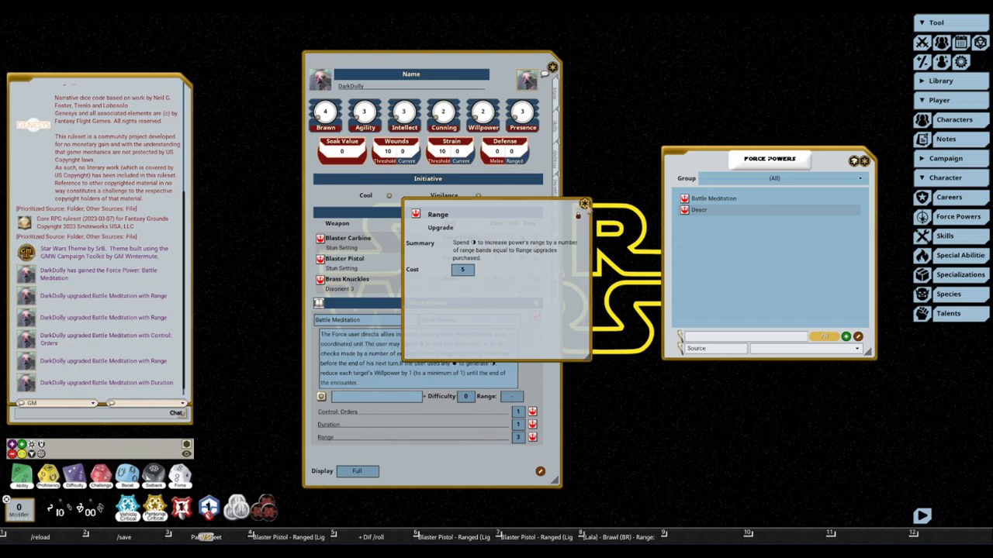
click(585, 204)
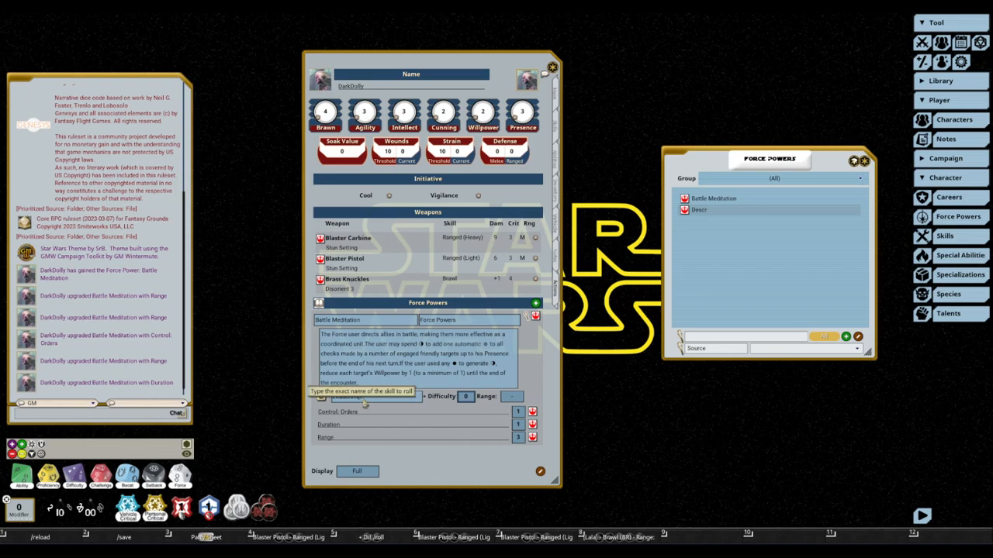
Set the Battle Meditation skill roll to Leadership with difficulty 1, and roll its dice pool.
click(468, 398)
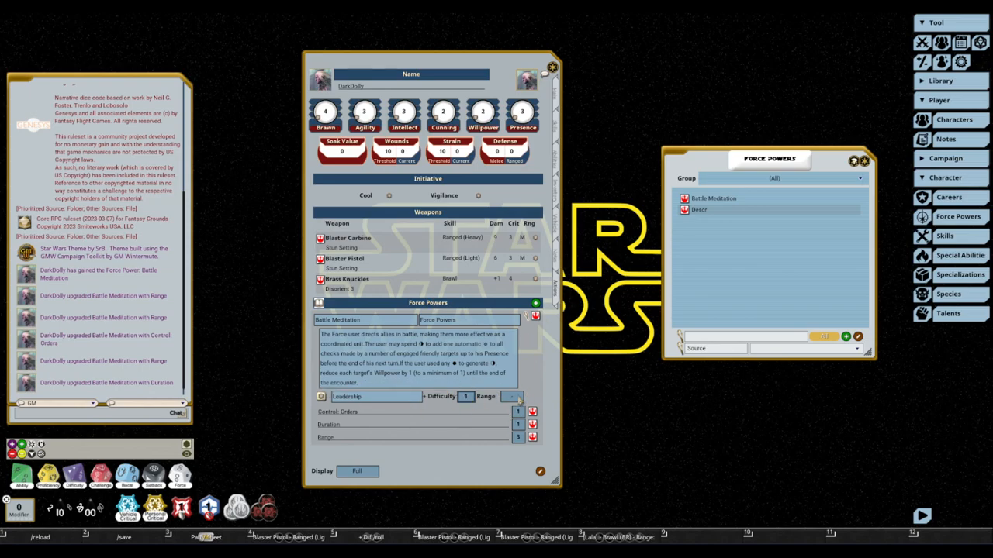
click(519, 399)
click(519, 399)
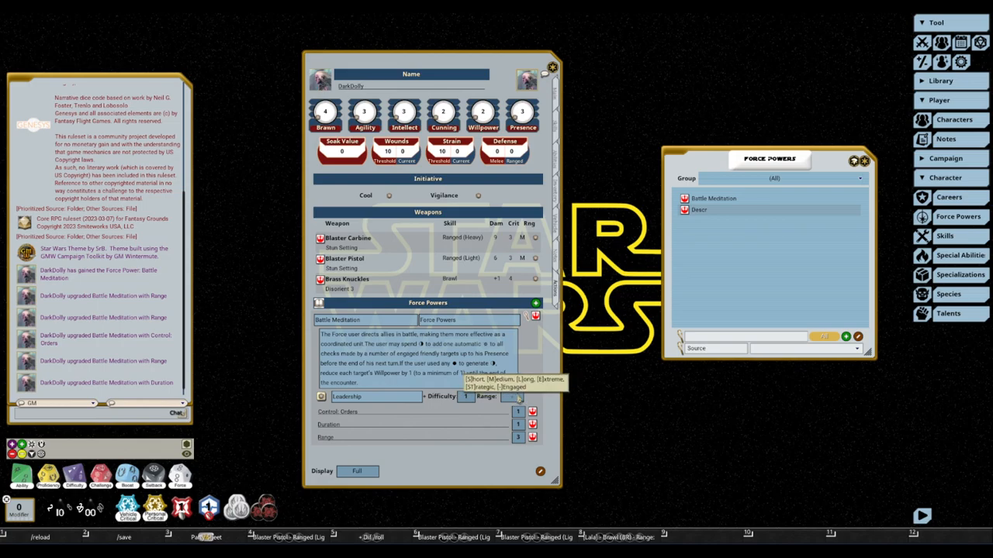
click(321, 396)
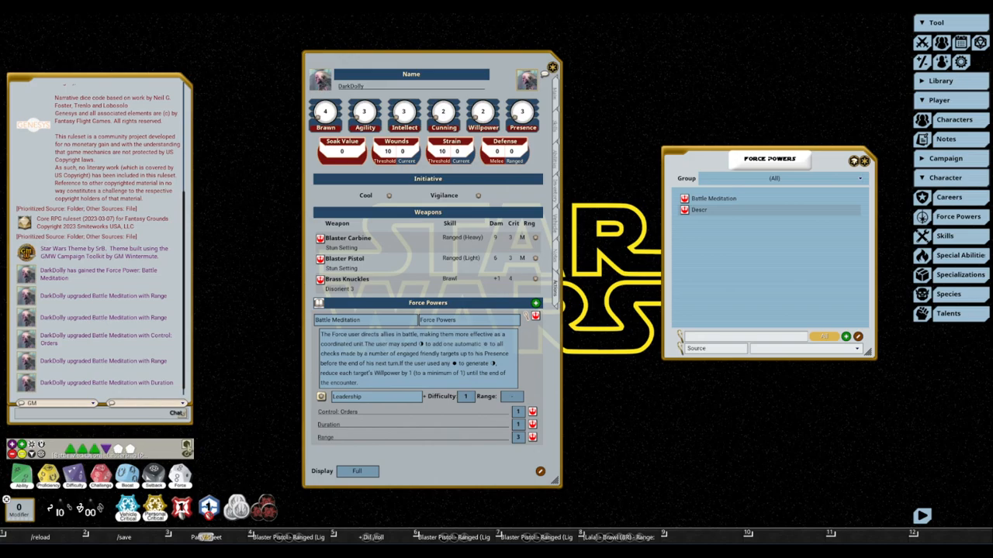
click(186, 448)
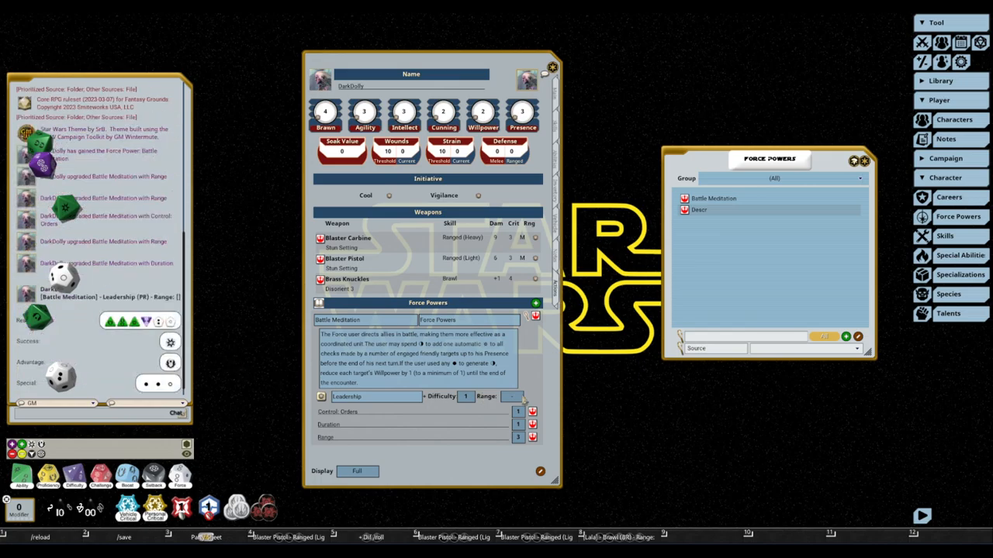
Add a second skill roll to Battle Meditation and set its skill to Perception.
right_click(530, 397)
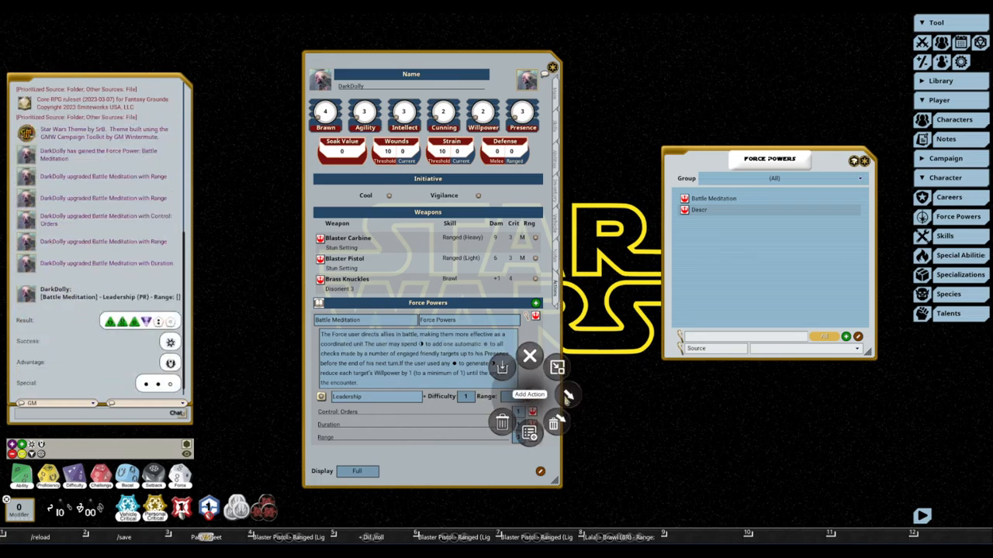
click(568, 396)
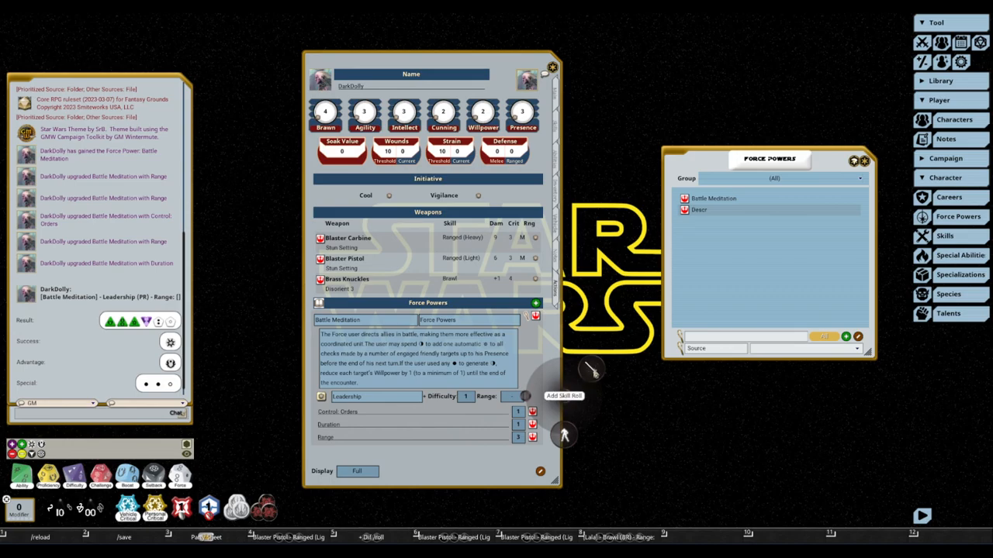
click(593, 371)
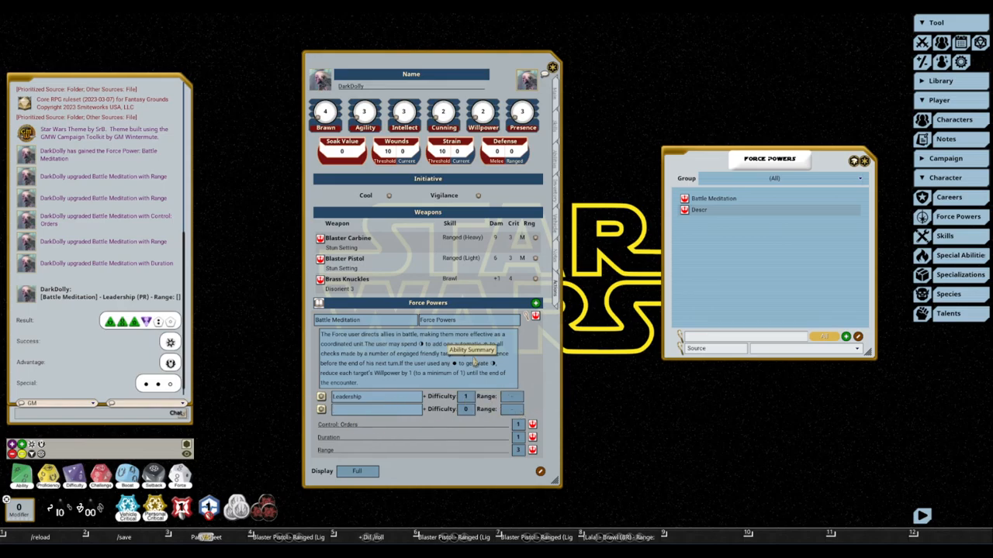
text(Perception)
key(Tab)
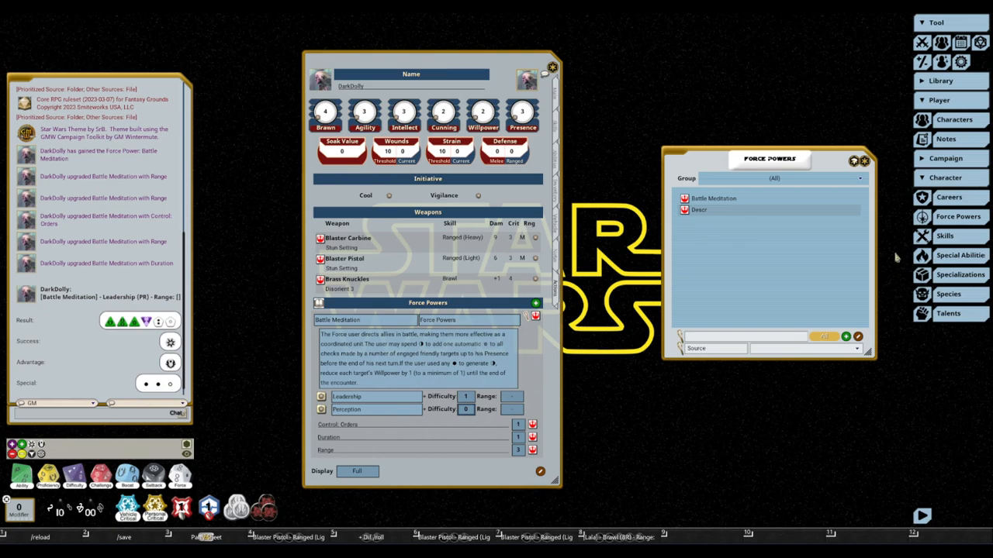
Close the force power list, reopen it from the character sheet's Force Powers section, and place it closer to the sheet.
click(865, 162)
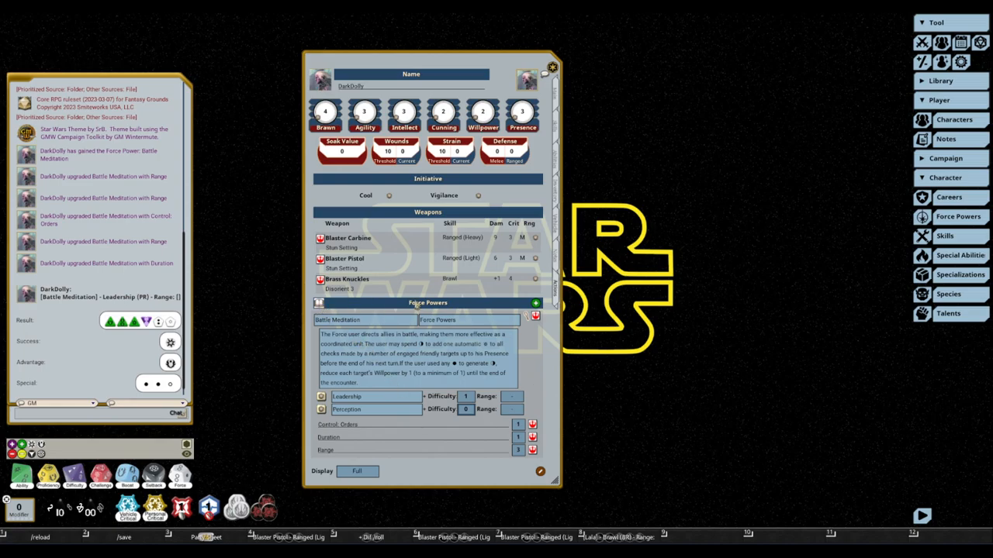
click(318, 304)
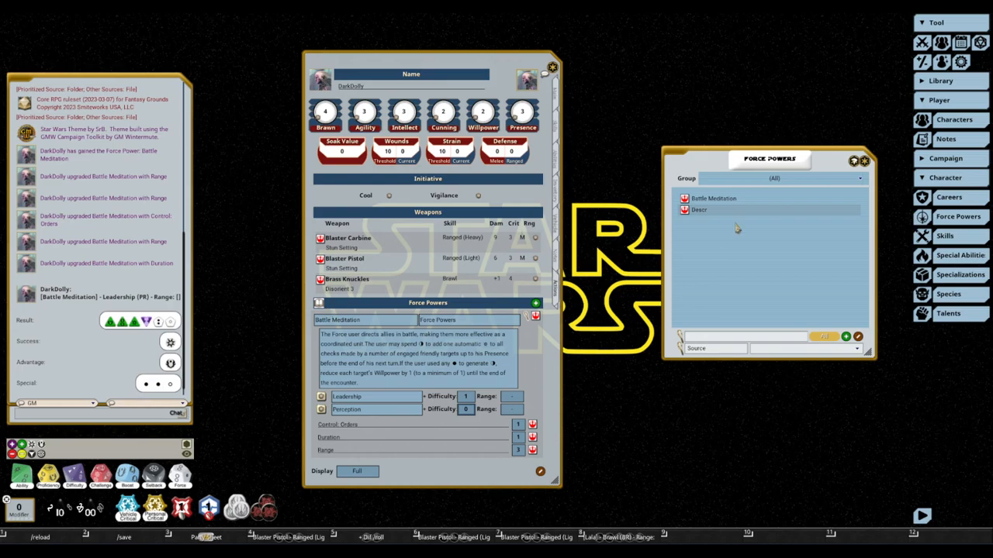
drag(781, 165, 759, 186)
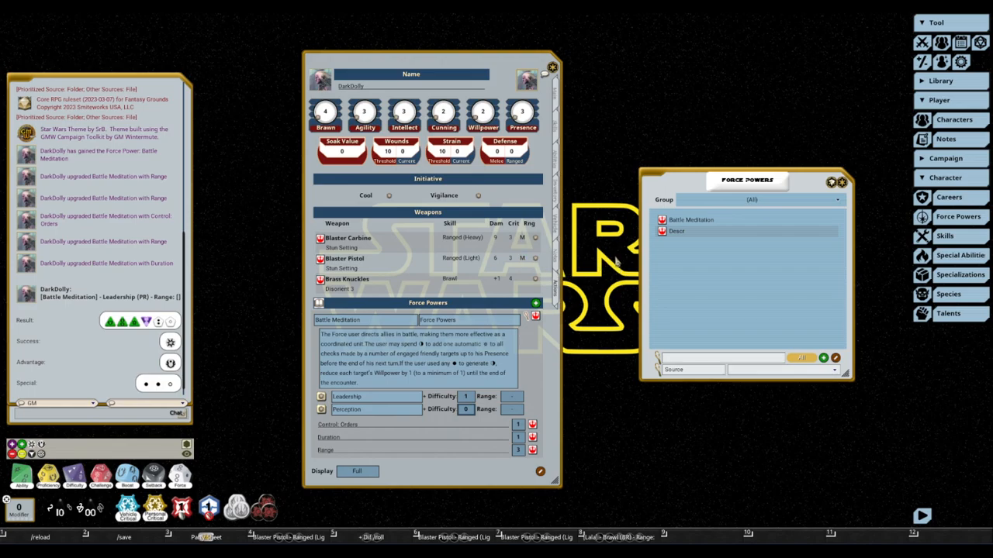
drag(733, 187, 703, 204)
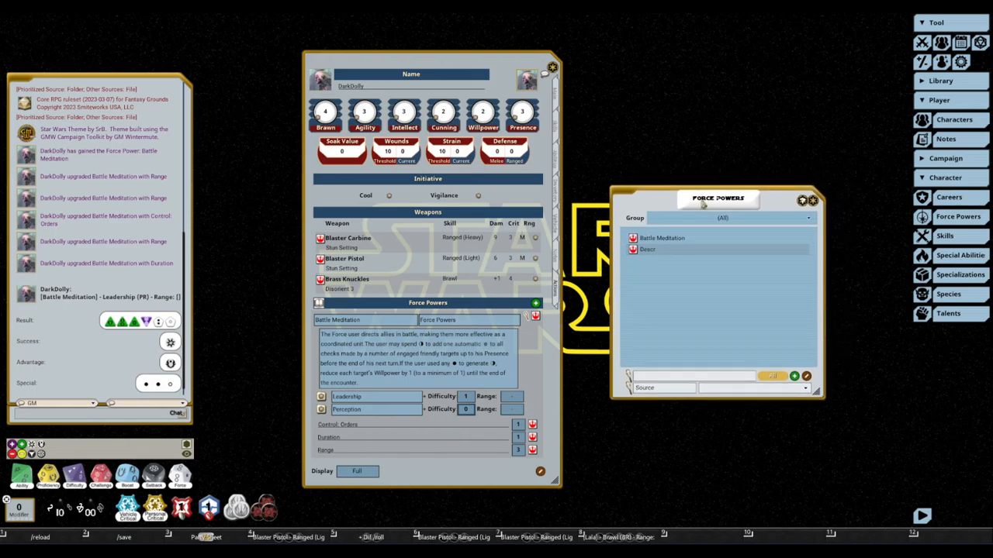